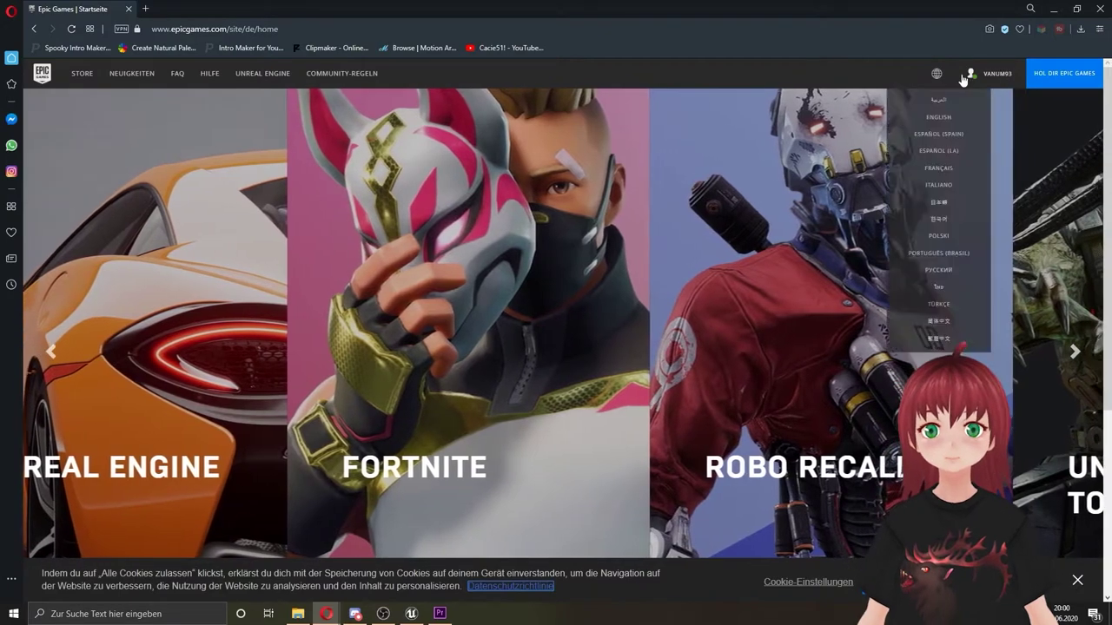
Step: Choose the Publishing License on the Unreal Engine site and cancel saving the launcher installer
{"action": "mouse_move", "coordinate": [974, 78]}
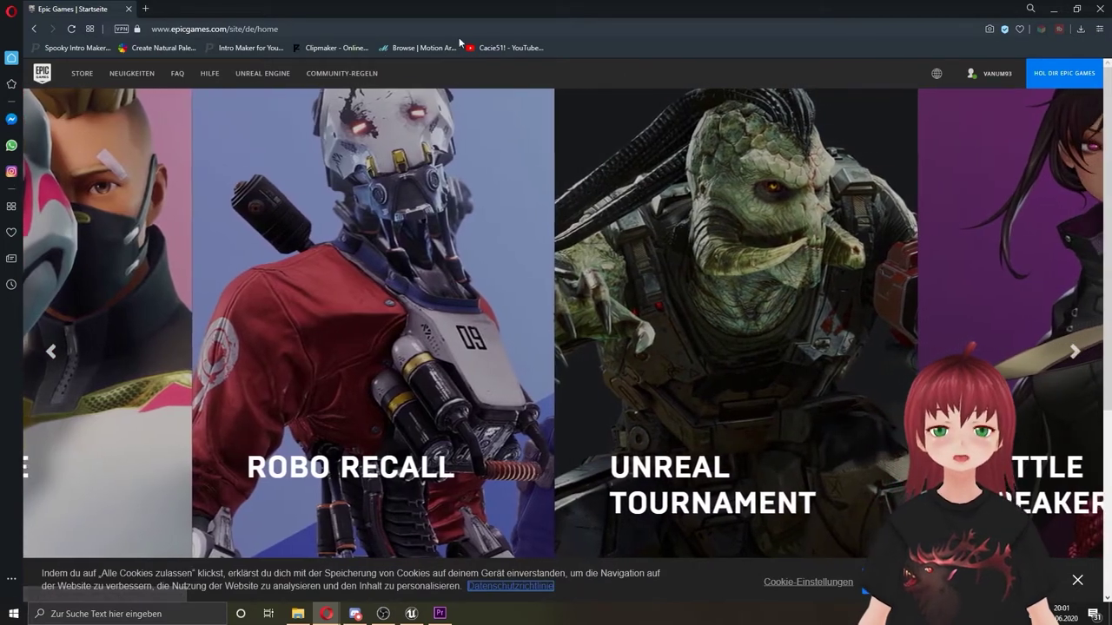
{"action": "left_click", "coordinate": [260, 74]}
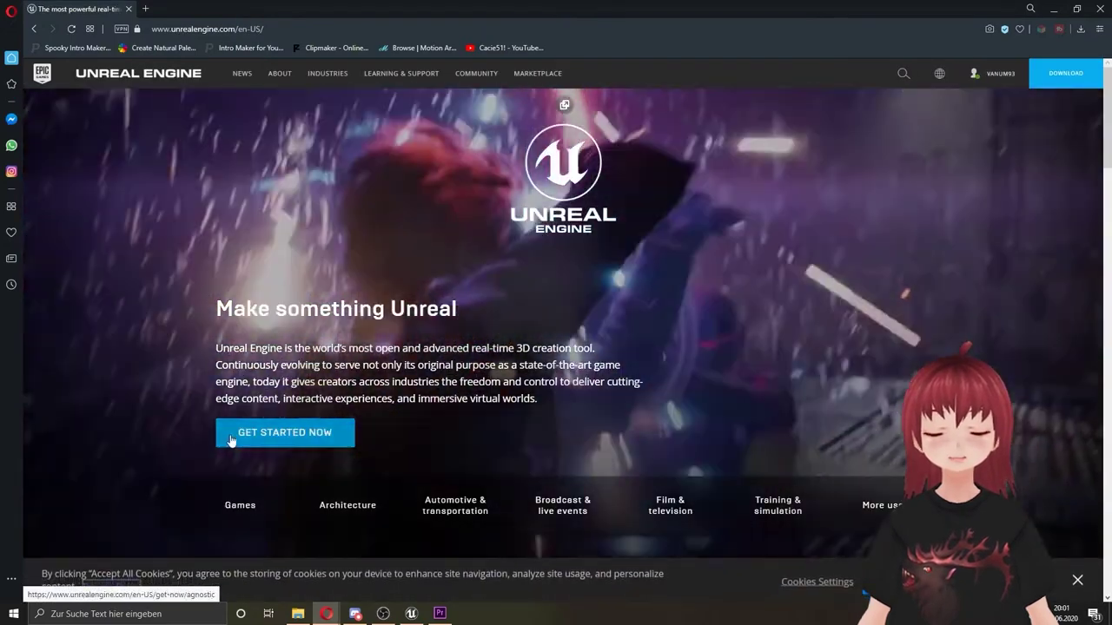
{"action": "left_click", "coordinate": [231, 442]}
{"action": "scroll", "coordinate": [498, 322], "scroll_direction": "down", "scroll_amount": 2}
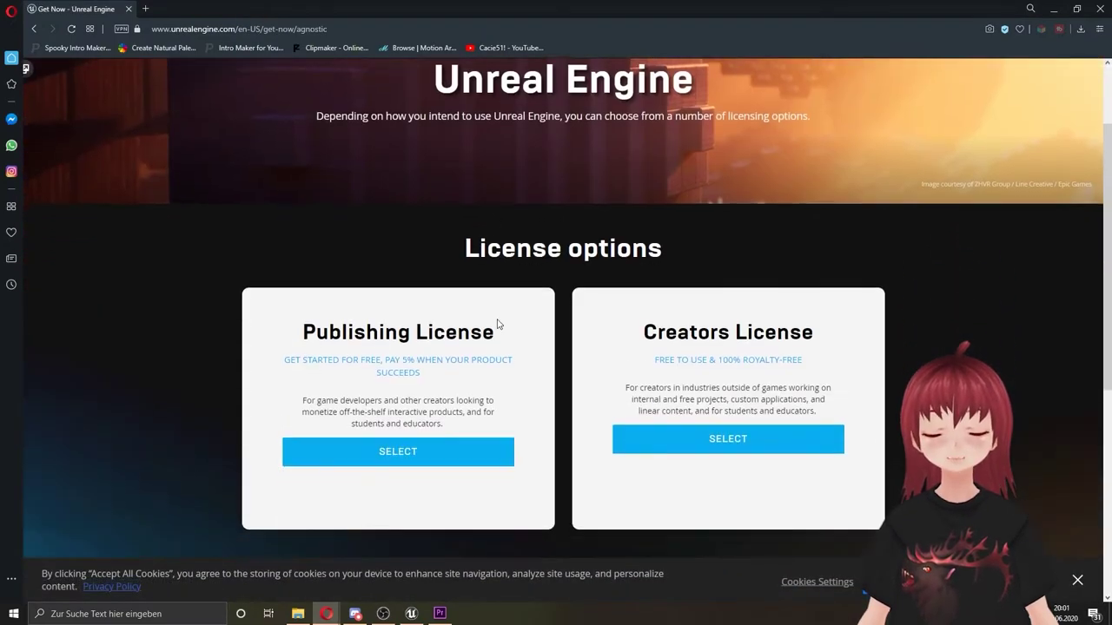
{"action": "scroll", "coordinate": [498, 321], "scroll_direction": "down", "scroll_amount": 1}
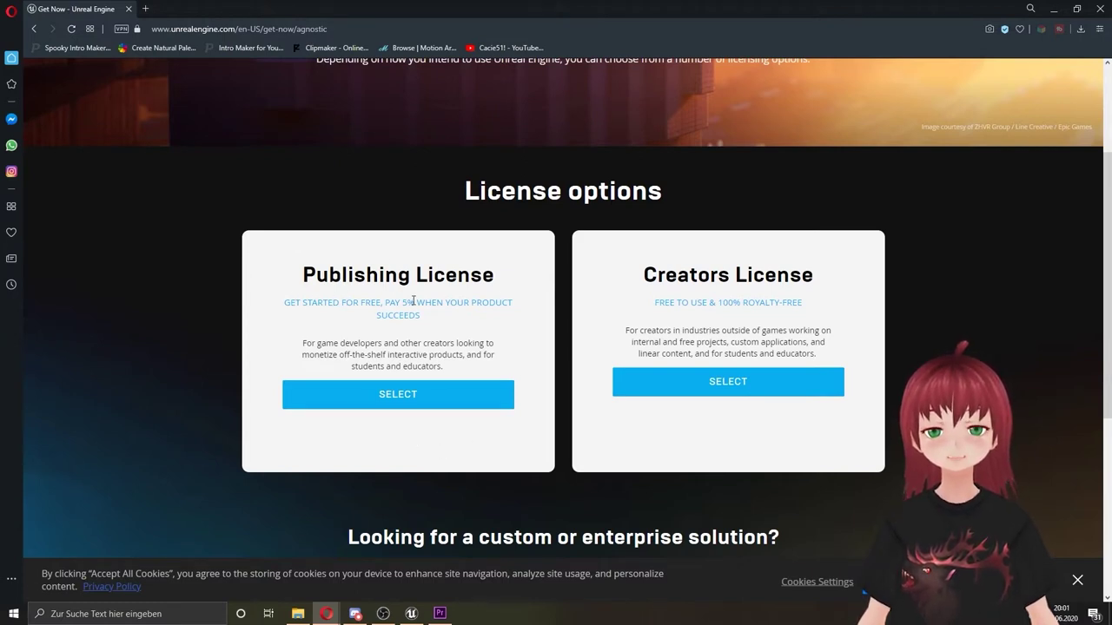
{"action": "left_click", "coordinate": [412, 395]}
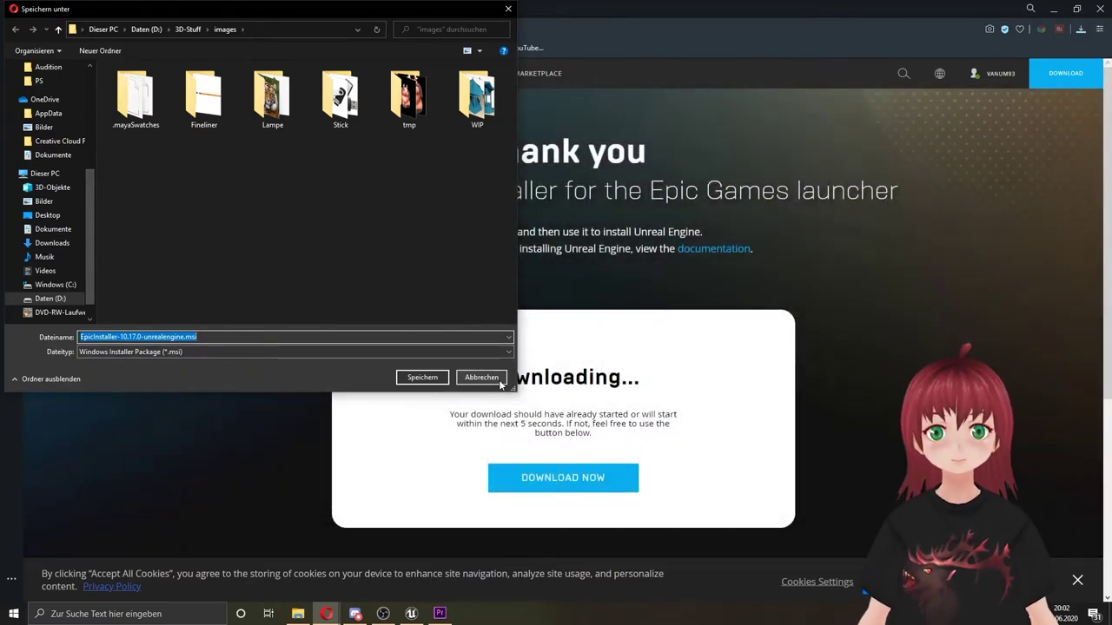
{"action": "left_click", "coordinate": [501, 384]}
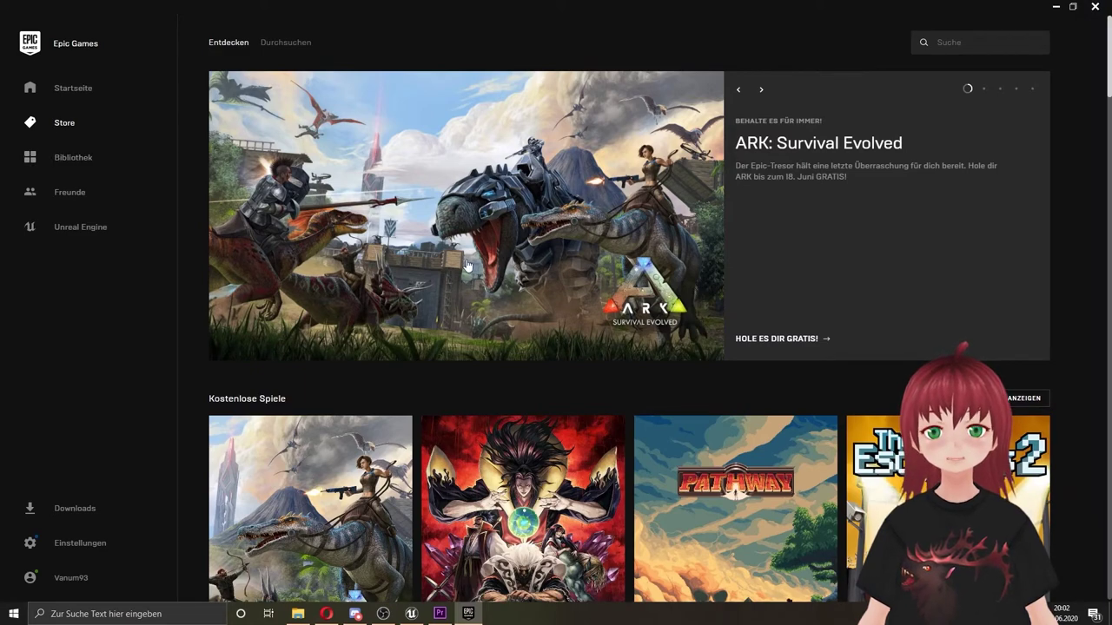
Step: Scroll down the launcher's Store page to the free games listing
{"action": "scroll", "coordinate": [466, 265], "scroll_direction": "down", "scroll_amount": 3}
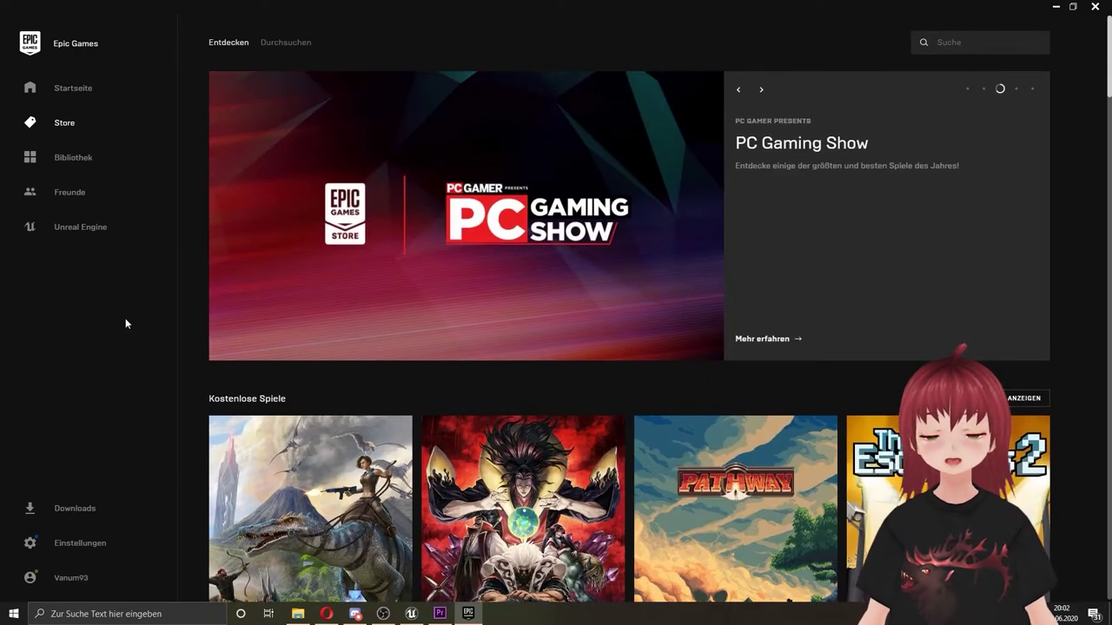
Step: Browse the launcher's Unreal Engine news page, then switch to the Erlernen learning tab
{"action": "left_click", "coordinate": [67, 235]}
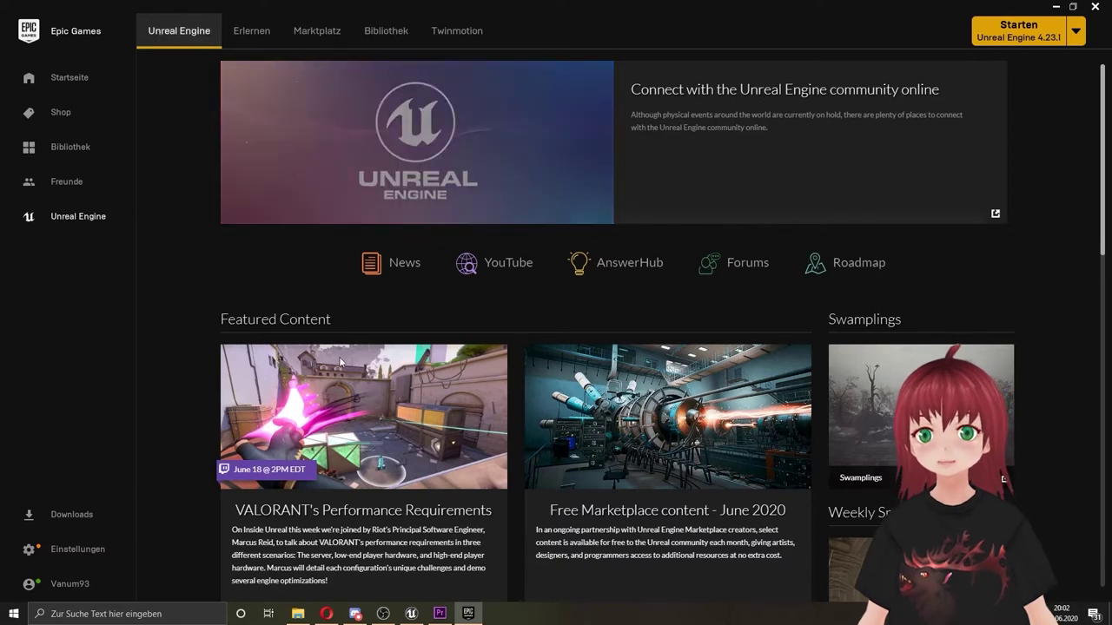
{"action": "scroll", "coordinate": [439, 436], "scroll_direction": "down", "scroll_amount": 2}
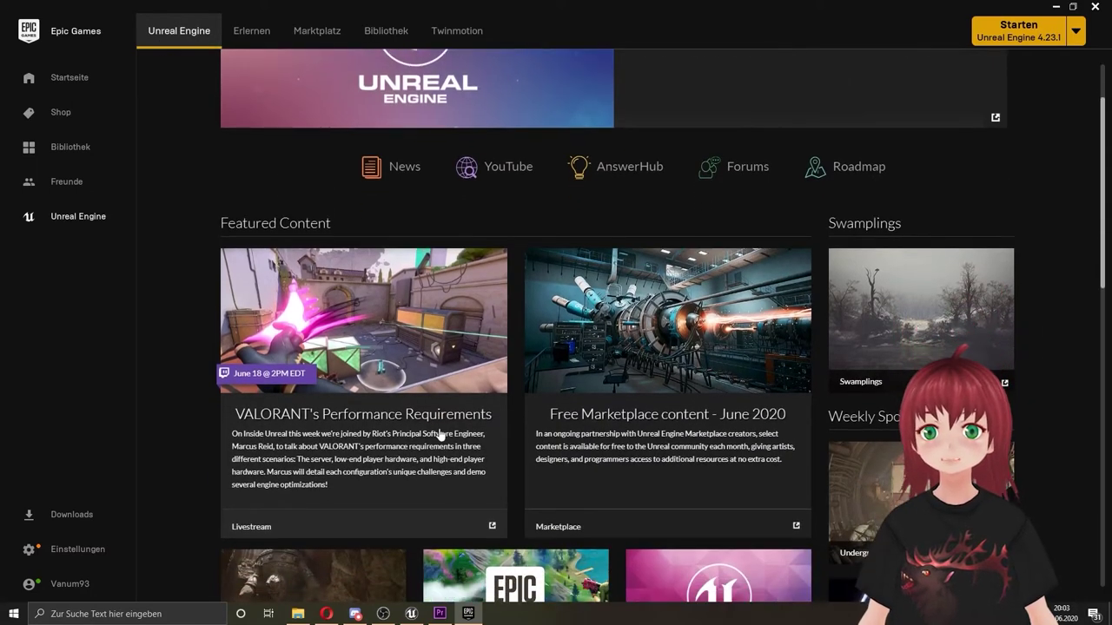
{"action": "scroll", "coordinate": [442, 434], "scroll_direction": "down", "scroll_amount": 1}
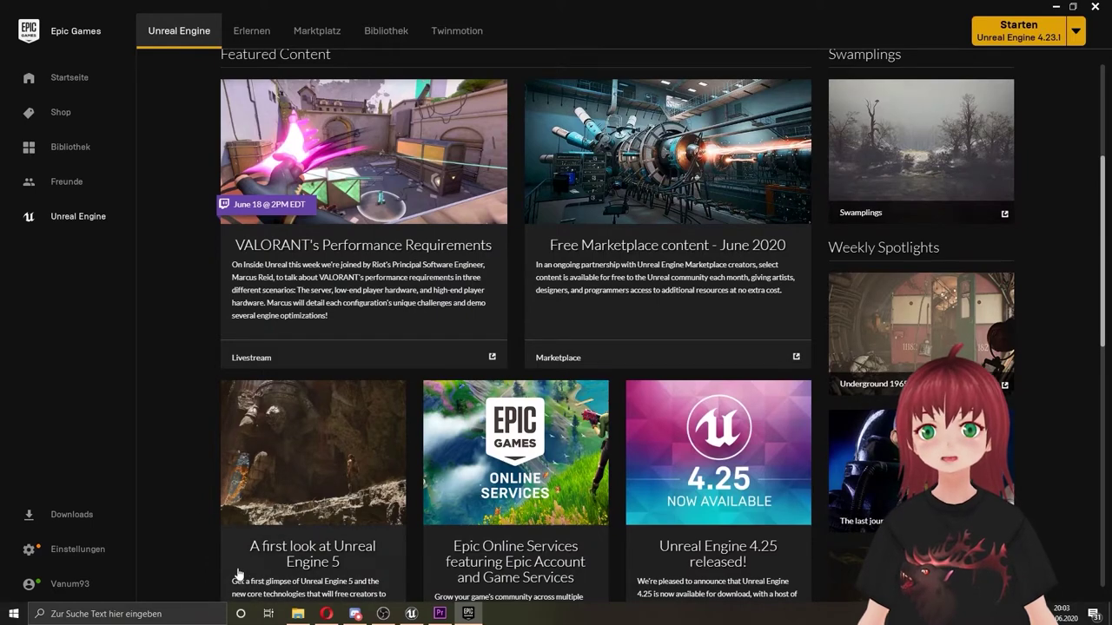
{"action": "scroll", "coordinate": [241, 576], "scroll_direction": "down", "scroll_amount": 1}
{"action": "scroll", "coordinate": [343, 337], "scroll_direction": "up", "scroll_amount": 3}
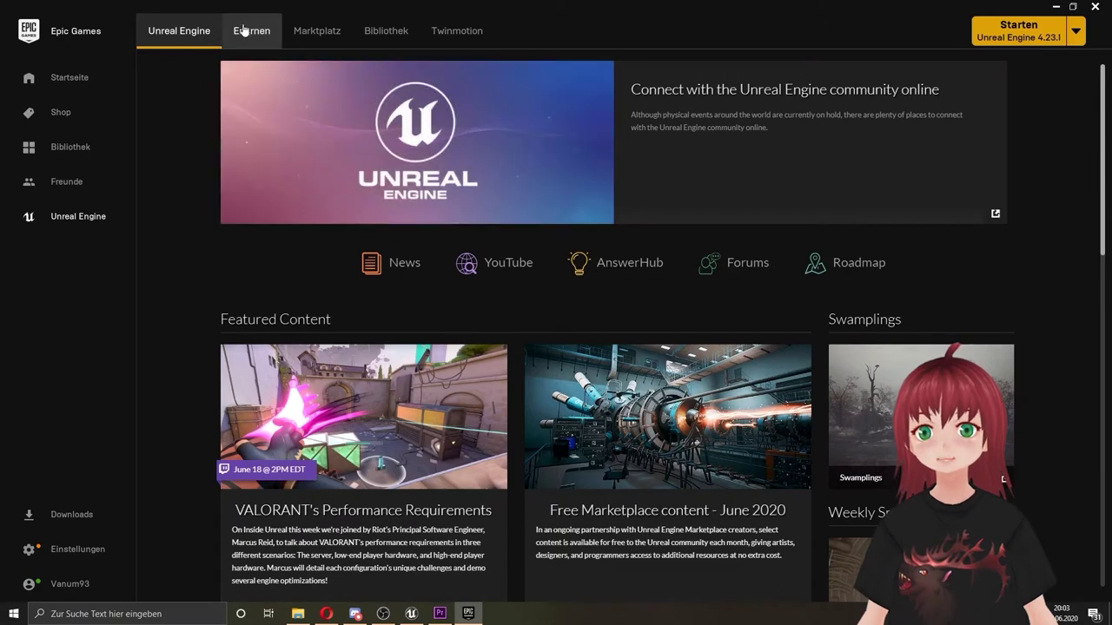
{"action": "left_click", "coordinate": [251, 41]}
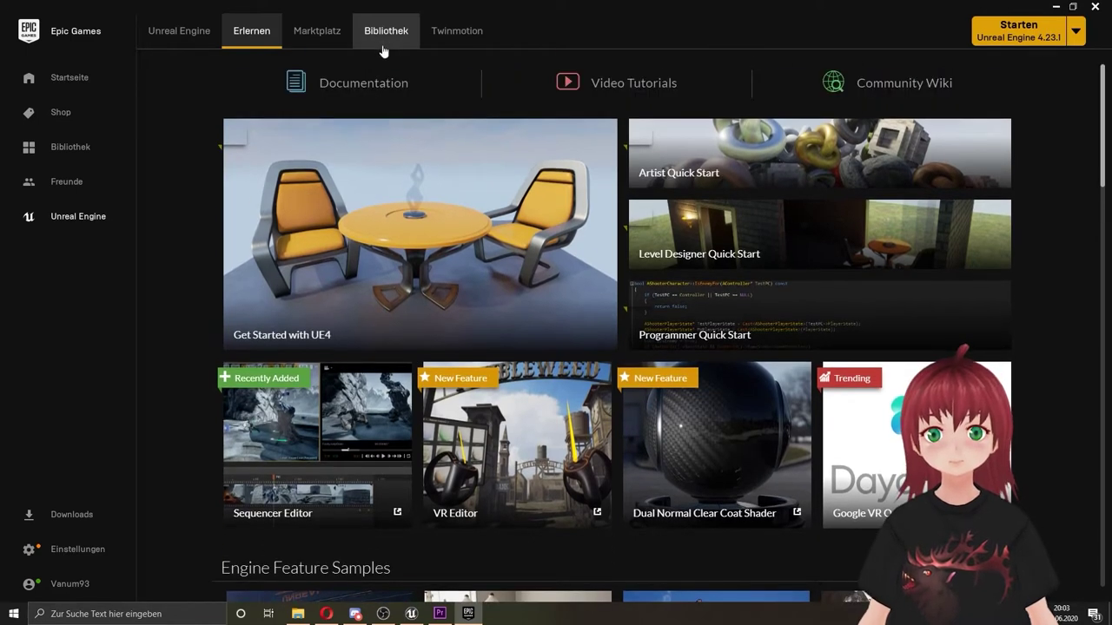
Step: Show the Marktplatz tab and look through its Showcase and Free For The Month assets
{"action": "left_click", "coordinate": [310, 35]}
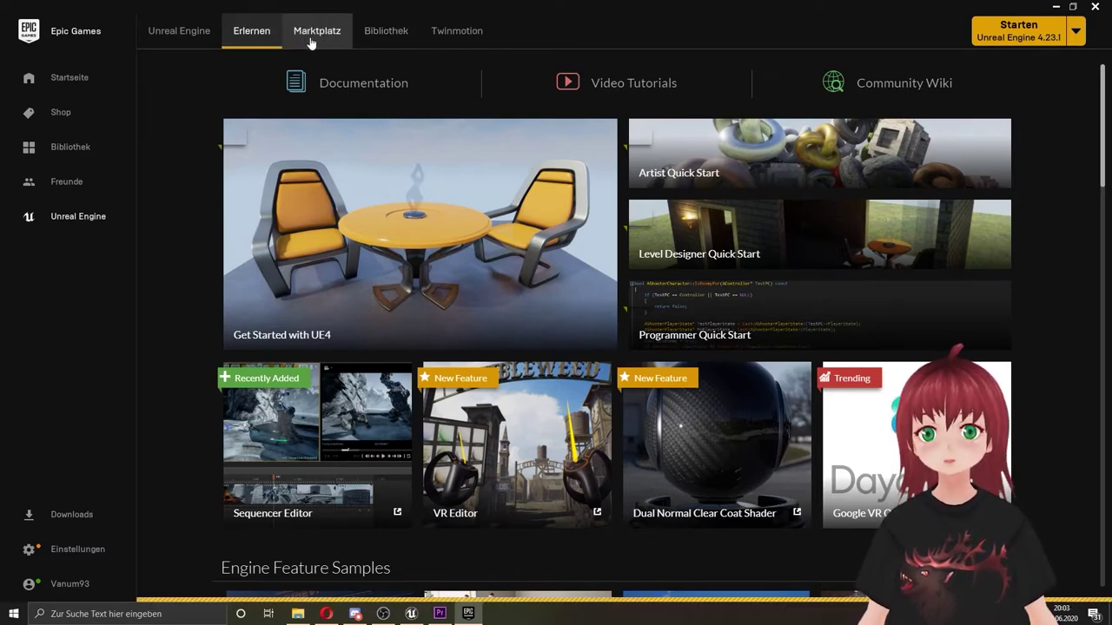
{"action": "left_click", "coordinate": [334, 35]}
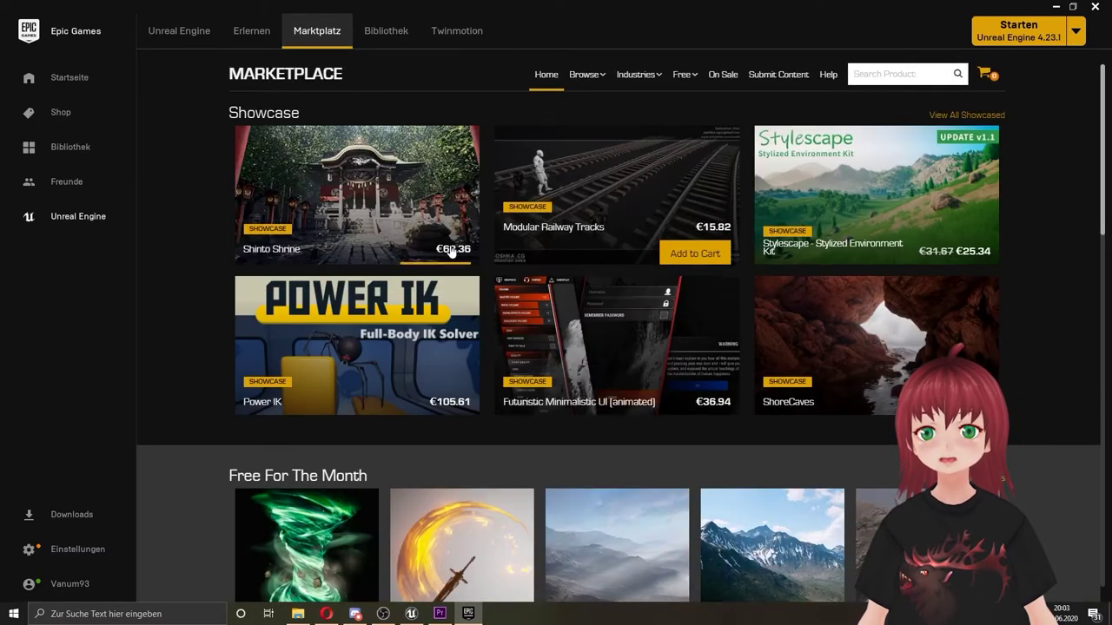
{"action": "scroll", "coordinate": [833, 397], "scroll_direction": "down", "scroll_amount": 2}
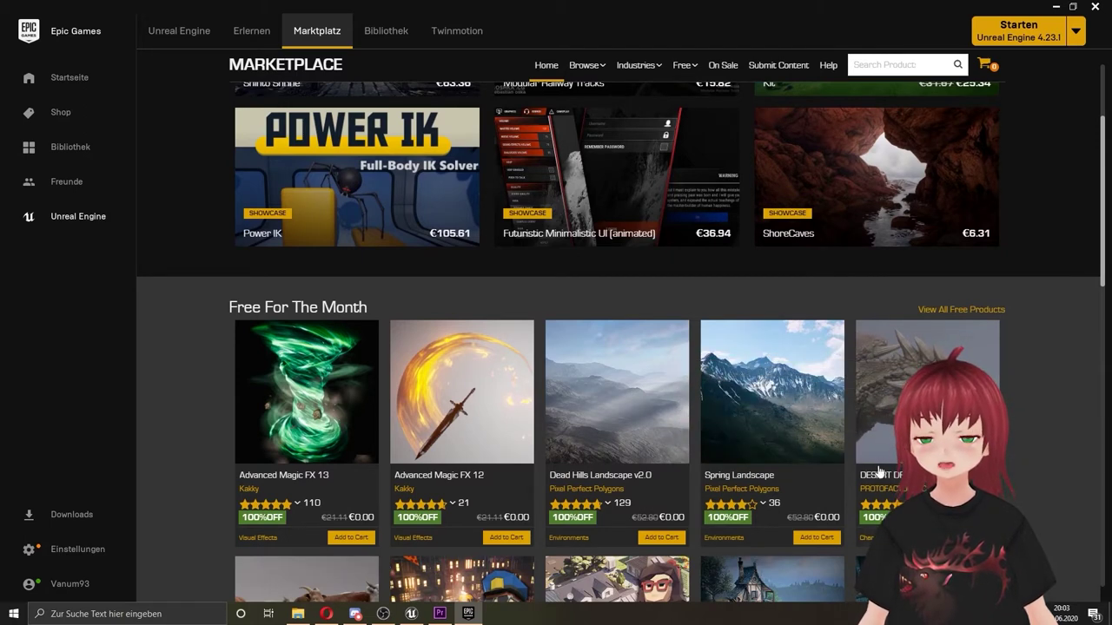
{"action": "scroll", "coordinate": [390, 228], "scroll_direction": "up", "scroll_amount": 2}
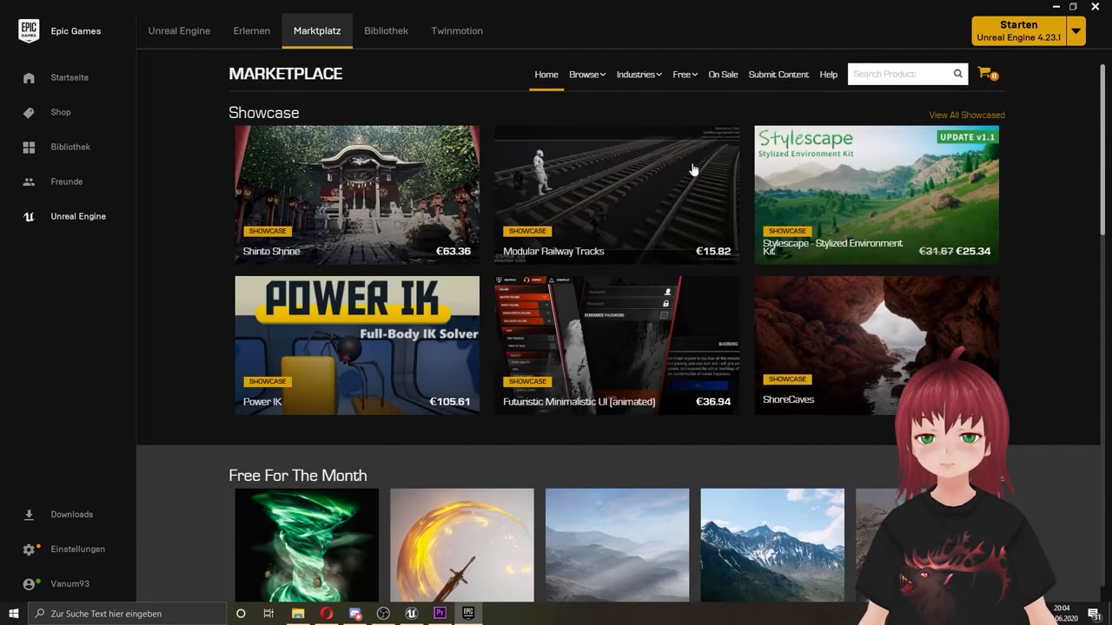
Step: Show the Bibliothek tab listing engine versions 4.23.1, 4.24.3 and 4.25.0
{"action": "left_click", "coordinate": [383, 35]}
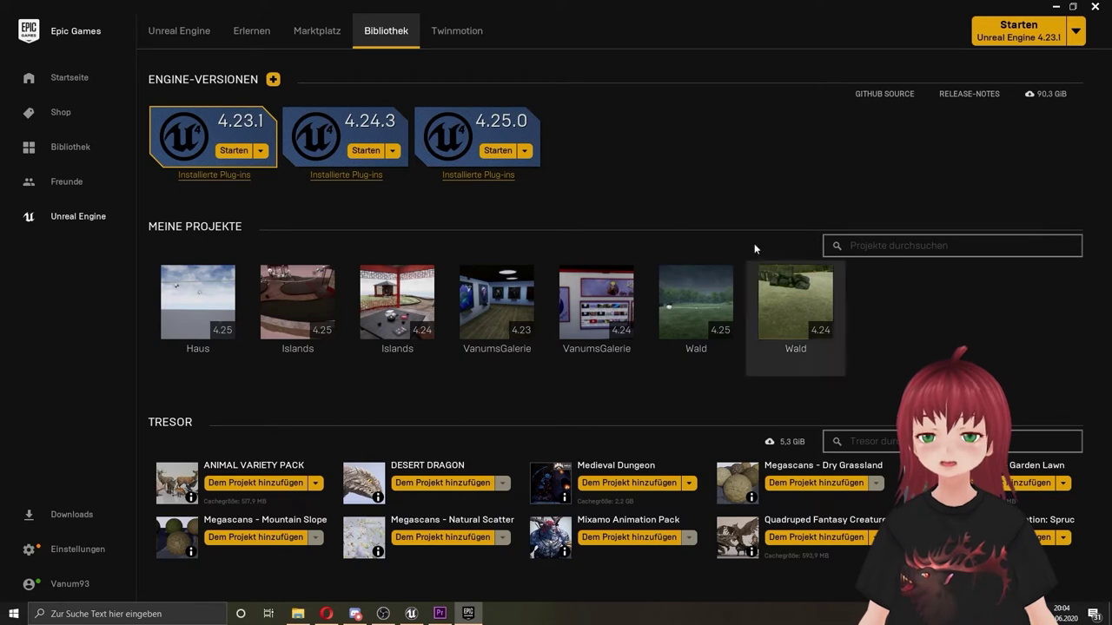
{"action": "mouse_move", "coordinate": [177, 83]}
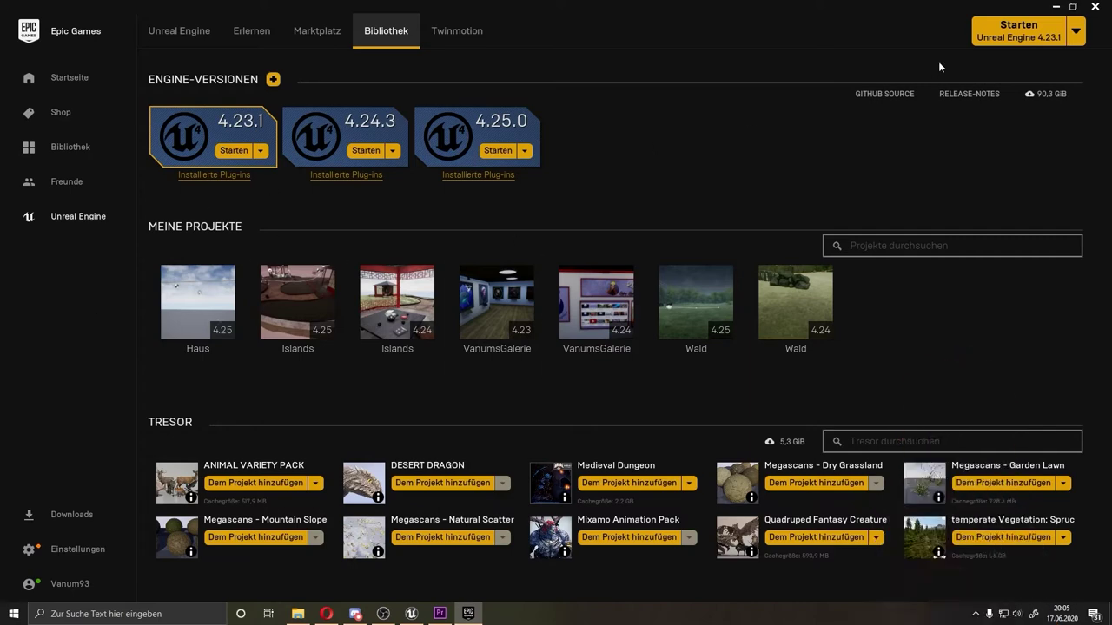
Step: Dismiss the 4.25.0 version options and exit the Epic Games Launcher
{"action": "left_click", "coordinate": [525, 151]}
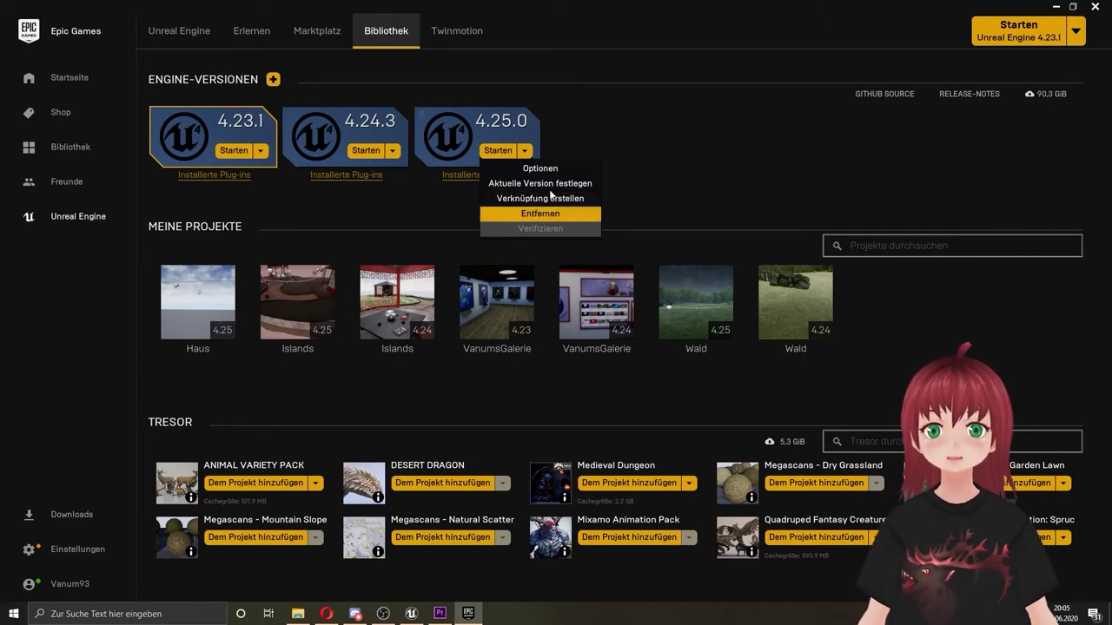
{"action": "left_click", "coordinate": [1094, 6]}
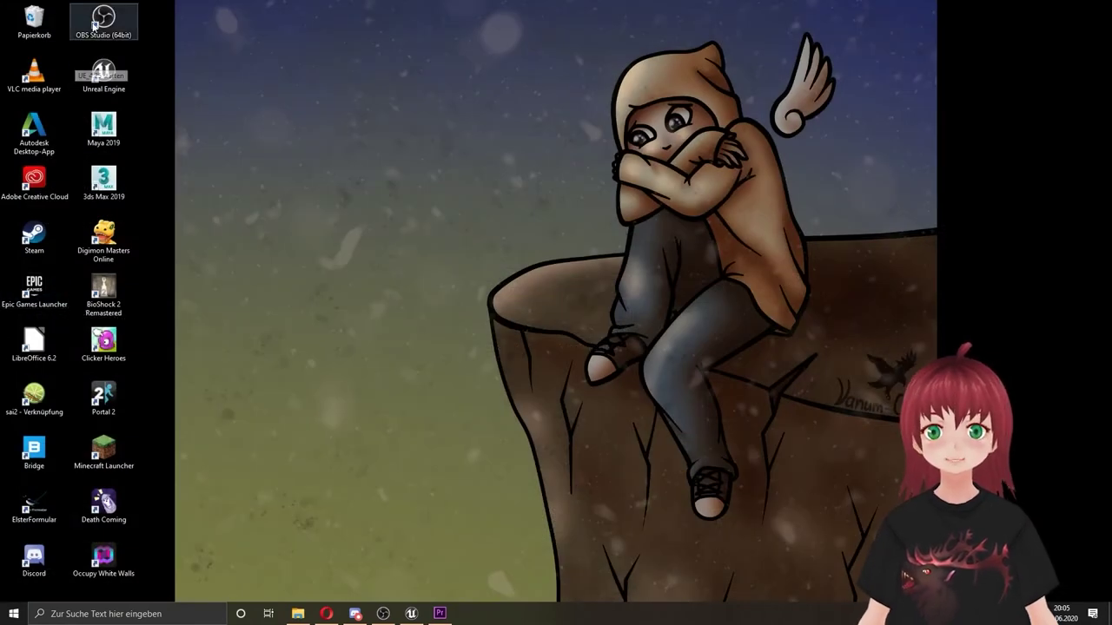
Step: Launch Unreal Engine 4.25.0 from its desktop shortcut
{"action": "double_click", "coordinate": [106, 74]}
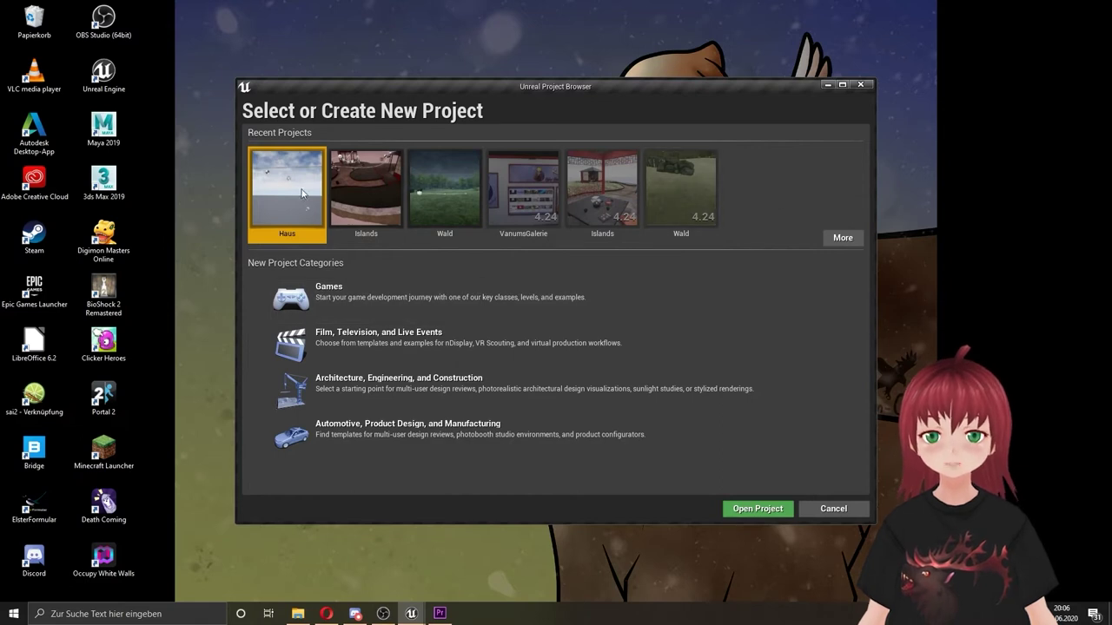
Step: Pick the Games category for a new project and continue to template selection
{"action": "left_click", "coordinate": [330, 299]}
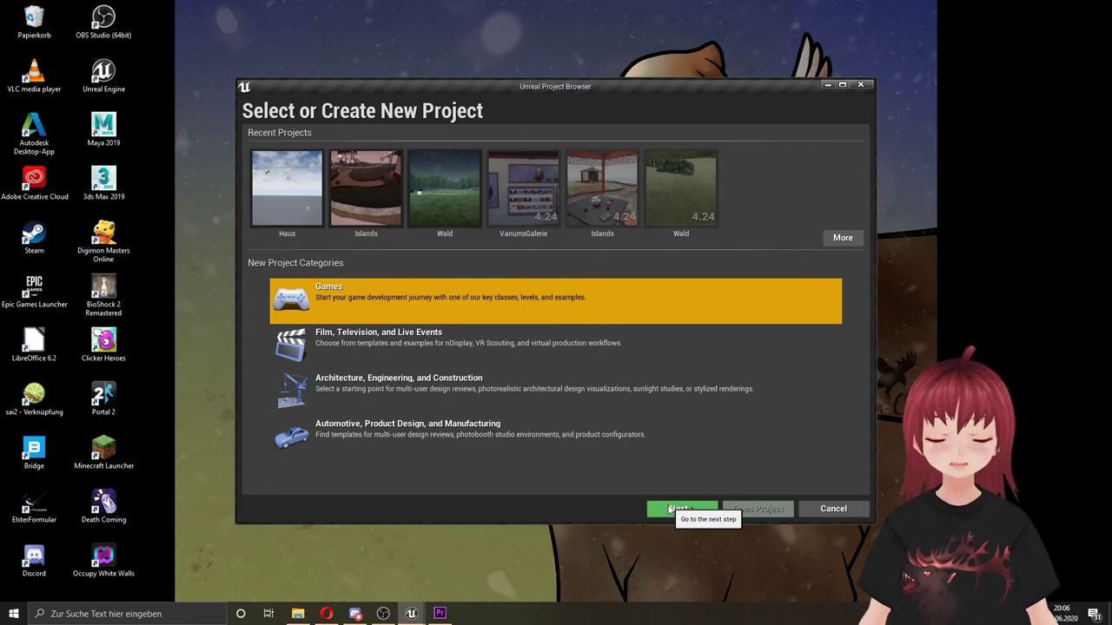
{"action": "left_click", "coordinate": [673, 509]}
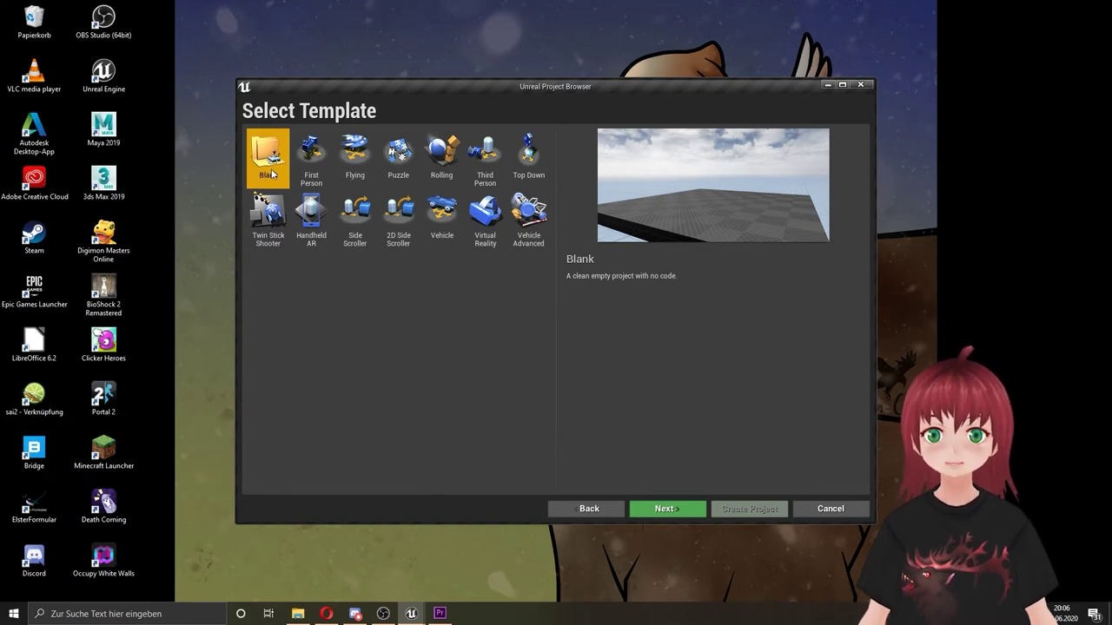
Step: Preview the game templates, from First Person and Flying through Vehicle, Handheld AR and Twin Stick Shooter
{"action": "left_click", "coordinate": [319, 166]}
{"action": "left_click", "coordinate": [360, 164]}
{"action": "left_click", "coordinate": [395, 155]}
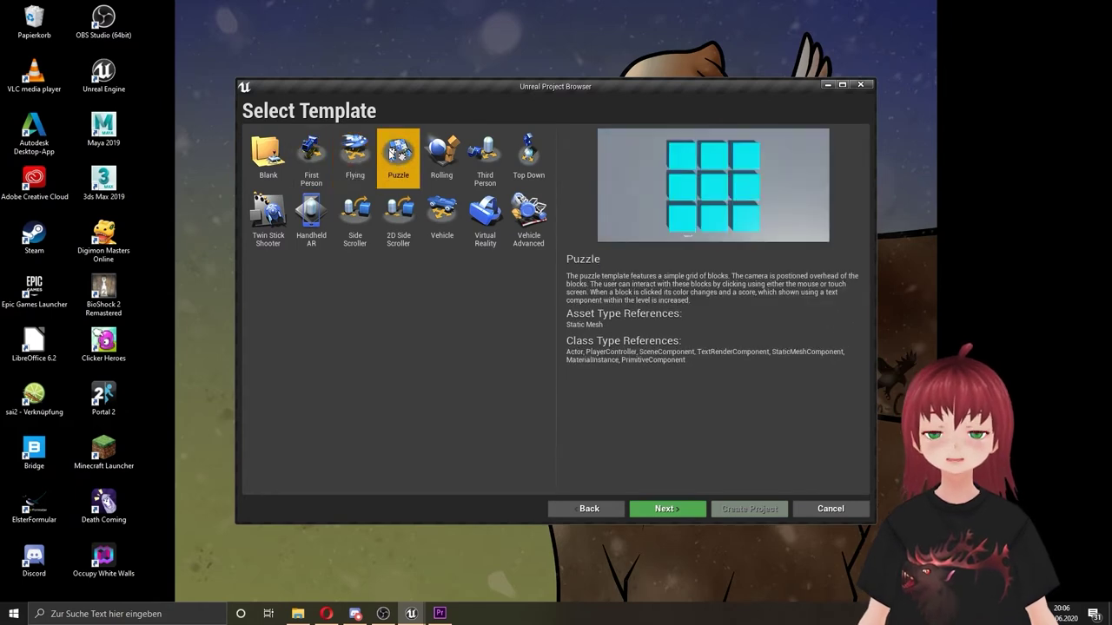
{"action": "left_click", "coordinate": [447, 158]}
{"action": "left_click", "coordinate": [483, 158]}
{"action": "left_click", "coordinate": [484, 215]}
{"action": "left_click", "coordinate": [441, 215]}
{"action": "left_click", "coordinate": [398, 217]}
{"action": "left_click", "coordinate": [314, 217]}
{"action": "left_click", "coordinate": [268, 217]}
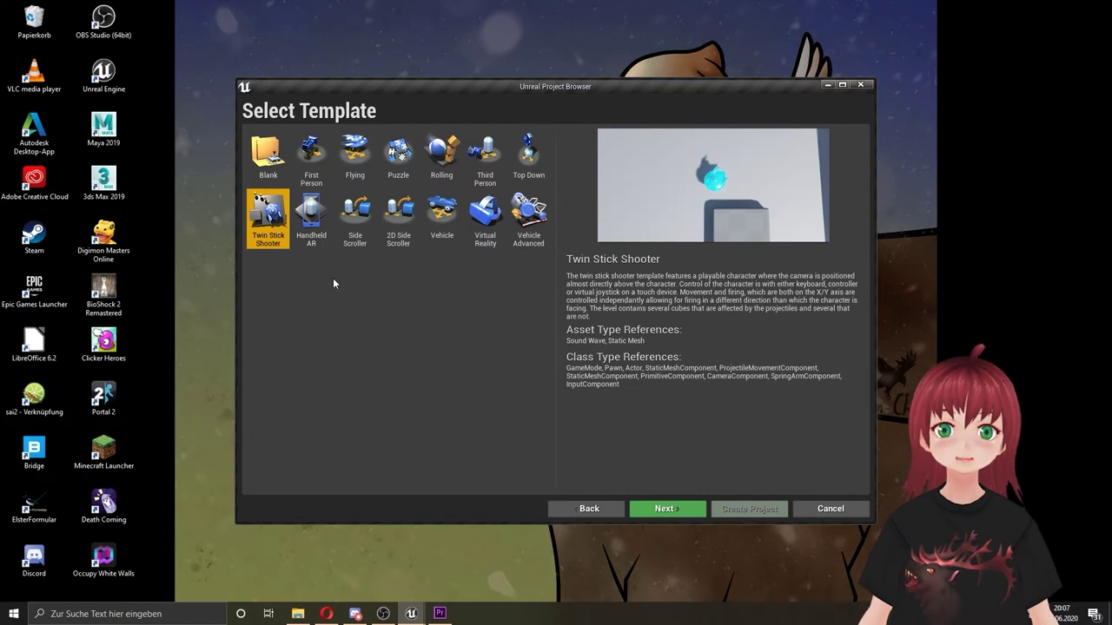
Step: Compare the Third Person and First Person previews and settle on the Third Person template
{"action": "left_click", "coordinate": [318, 156]}
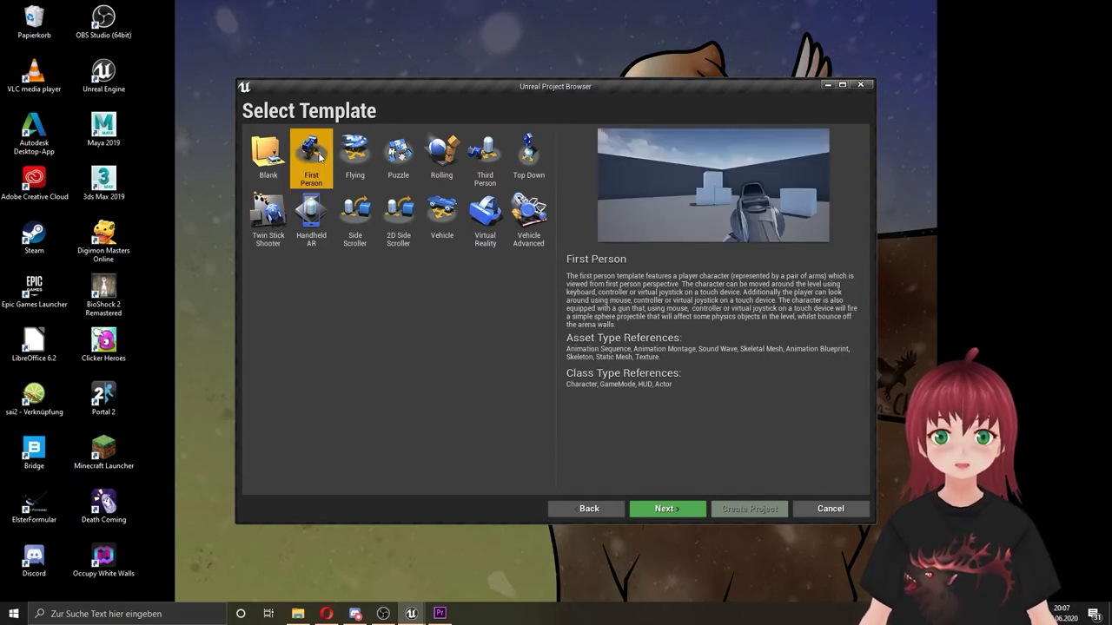
{"action": "left_click", "coordinate": [501, 152]}
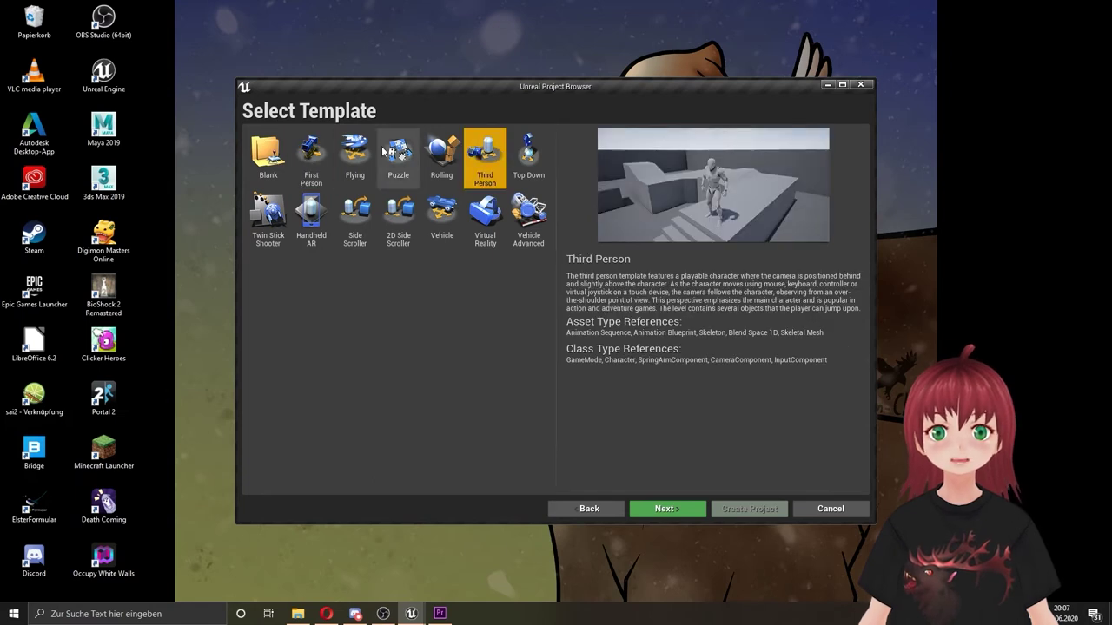
{"action": "left_click", "coordinate": [322, 153]}
{"action": "left_click", "coordinate": [489, 154]}
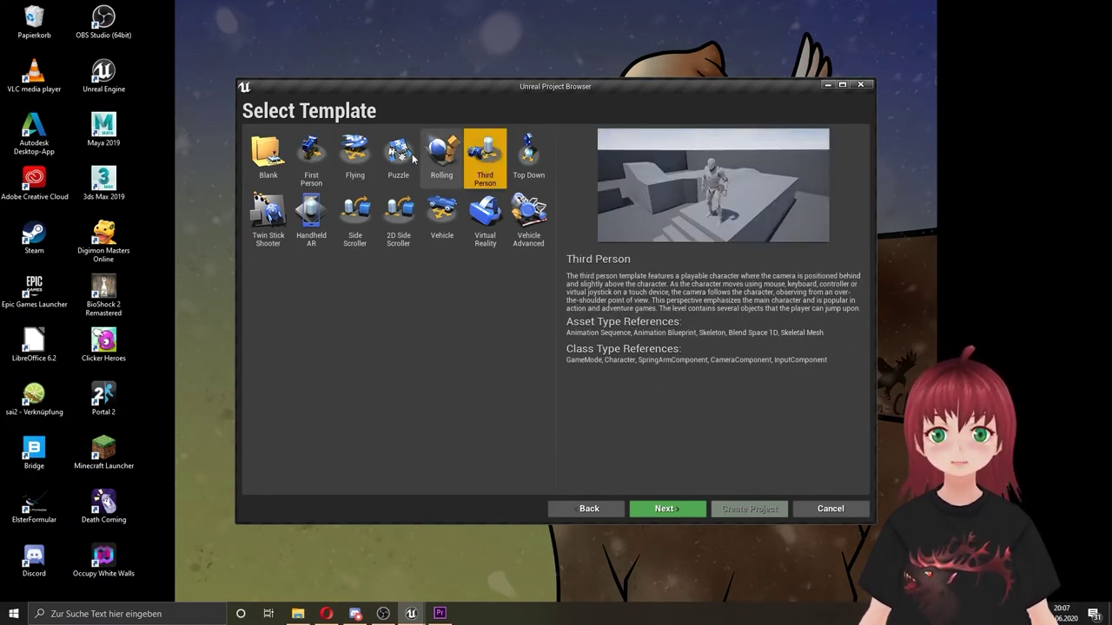
{"action": "left_click", "coordinate": [310, 154]}
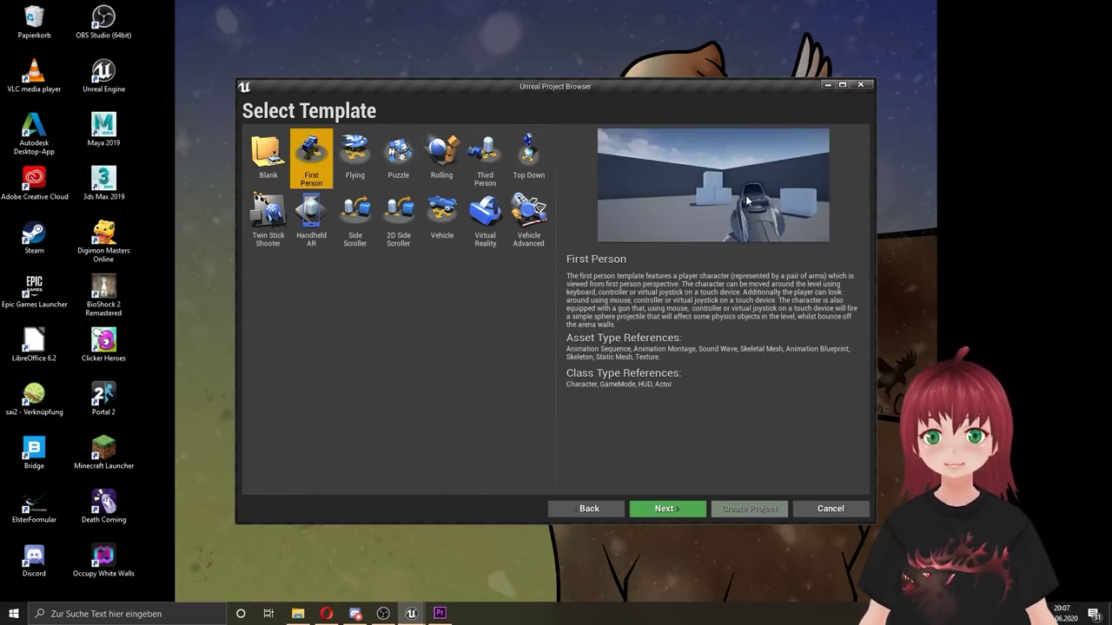
{"action": "left_click", "coordinate": [488, 163]}
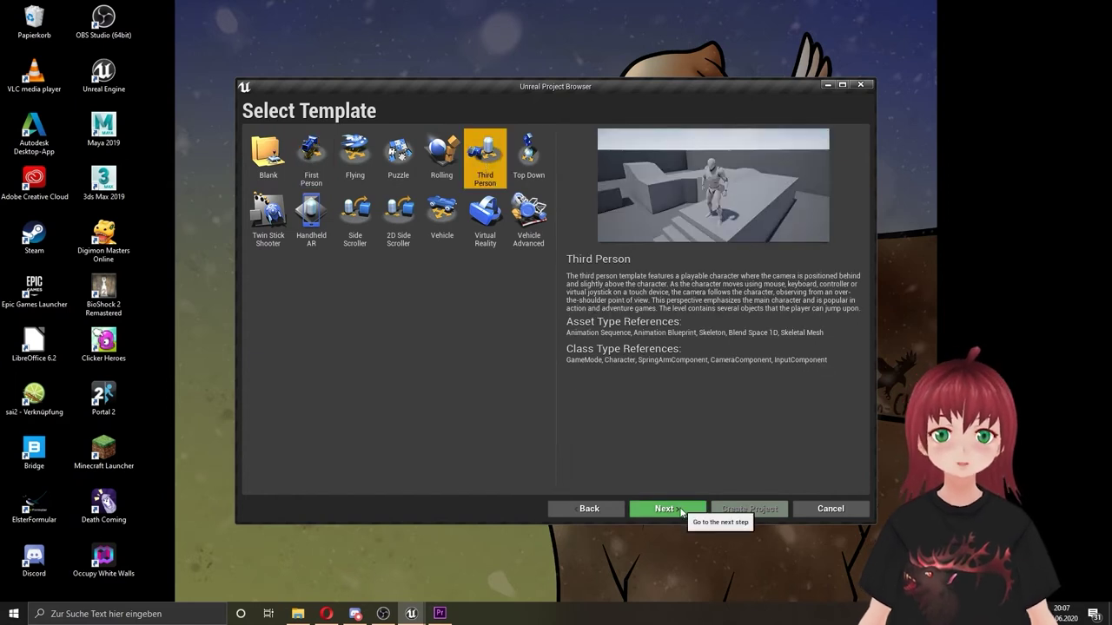
Step: Keep Blueprint, Raytracing Disabled, Desktop/Console and With Starter Content as the new project's settings
{"action": "left_click", "coordinate": [681, 511]}
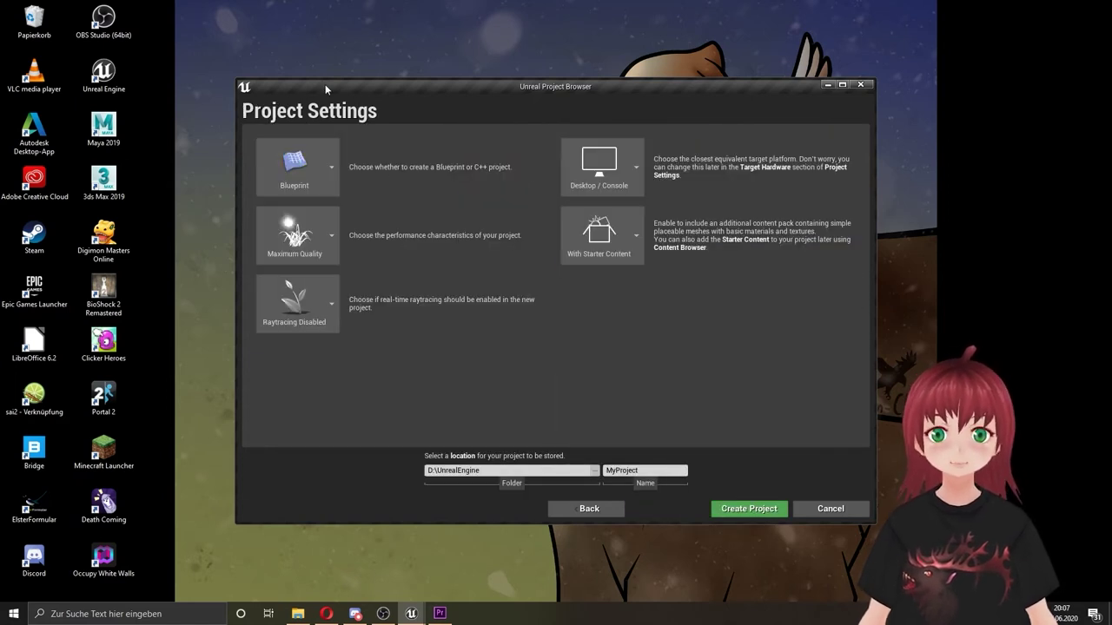
{"action": "left_click", "coordinate": [296, 169]}
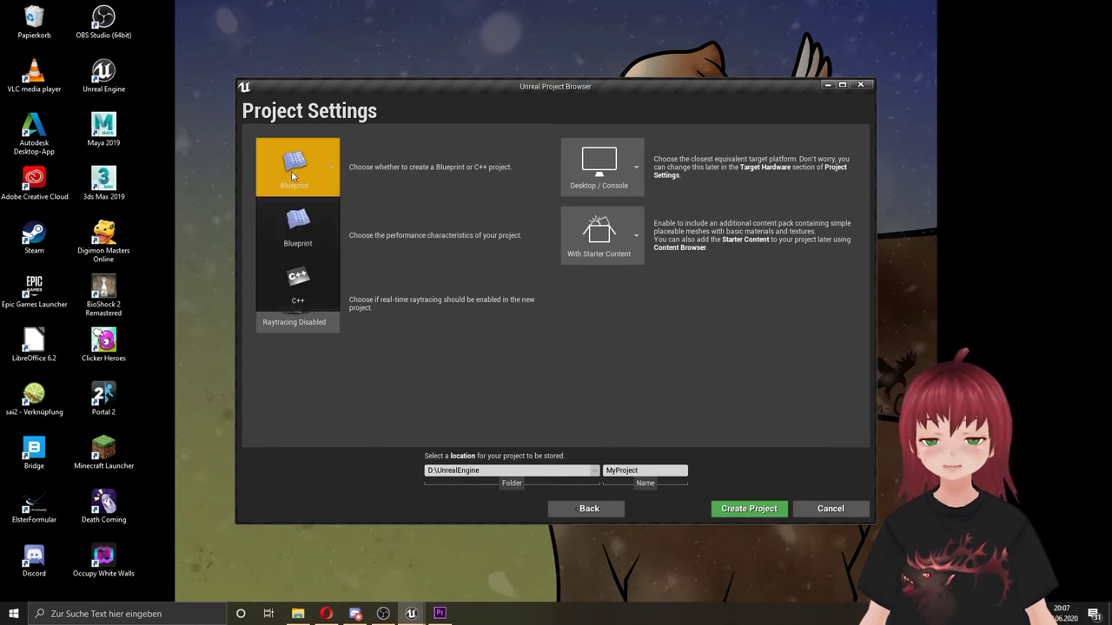
{"action": "left_click", "coordinate": [310, 215]}
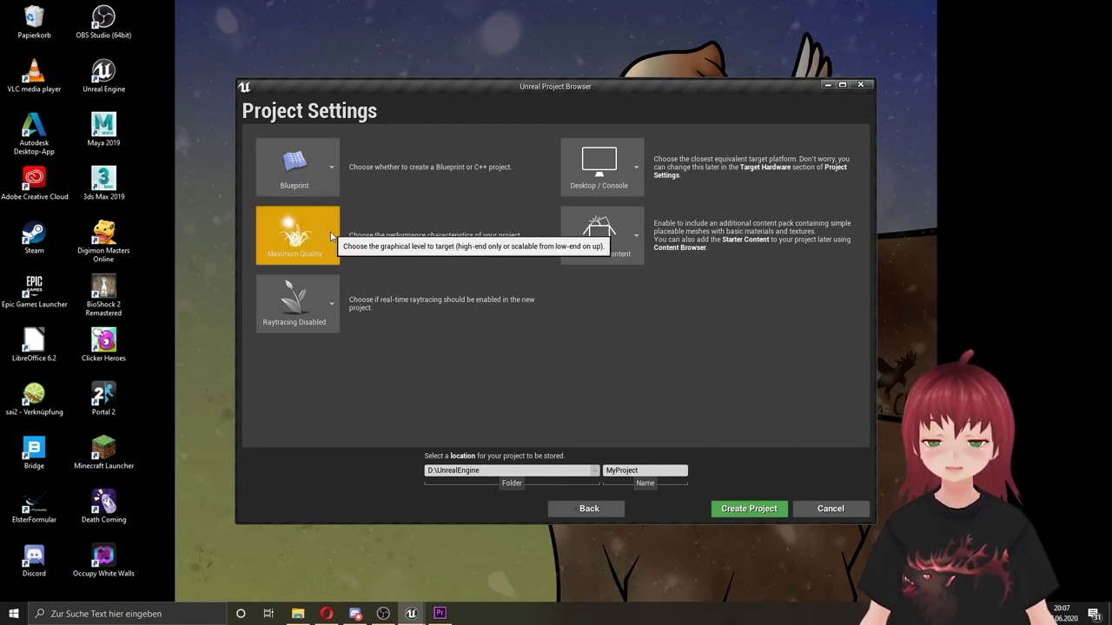
{"action": "left_click", "coordinate": [335, 302]}
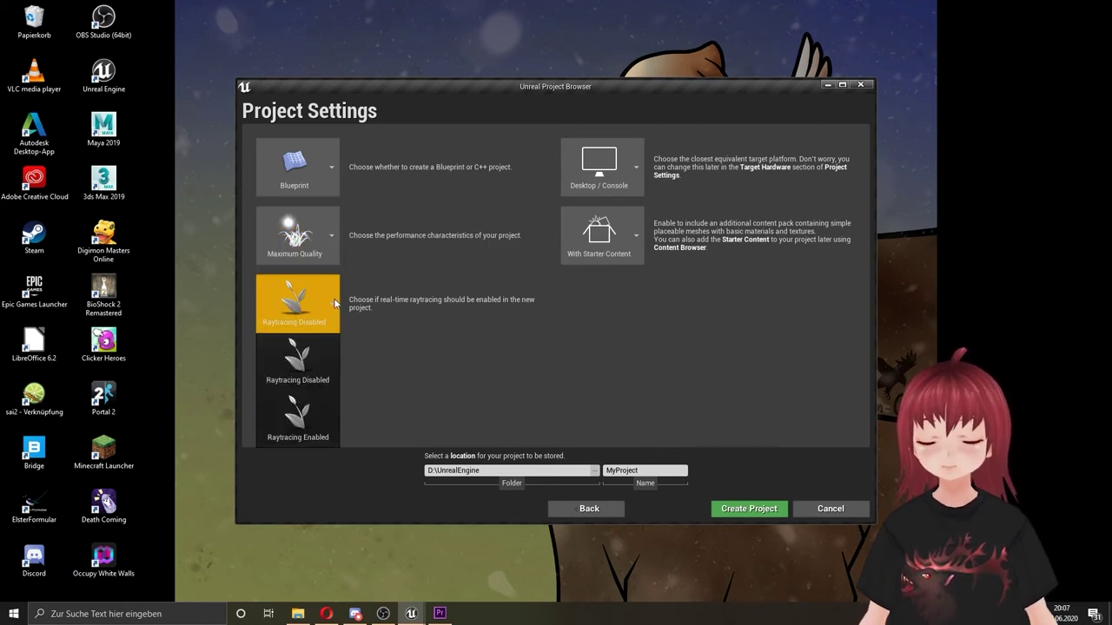
{"action": "left_click", "coordinate": [292, 341]}
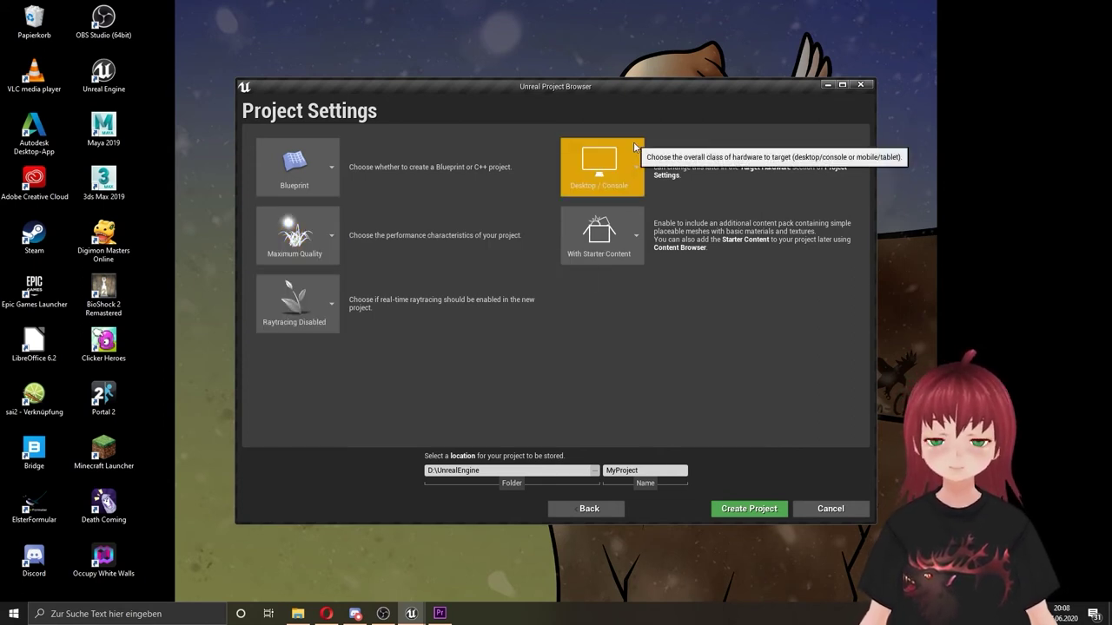
{"action": "left_click", "coordinate": [612, 154]}
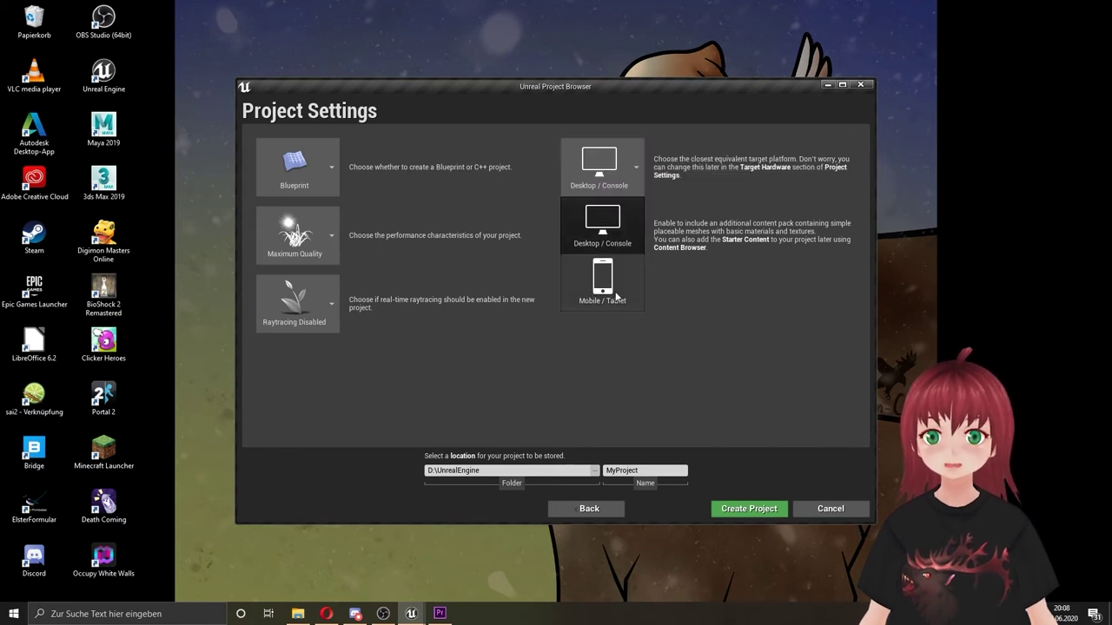
{"action": "left_click", "coordinate": [602, 233]}
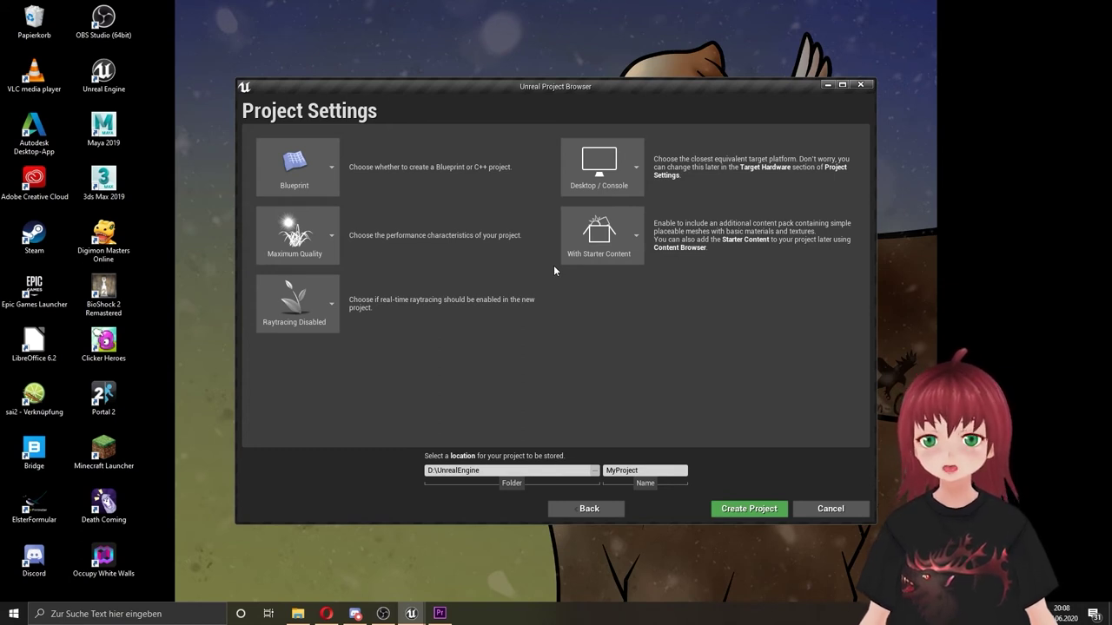
{"action": "left_click", "coordinate": [620, 257]}
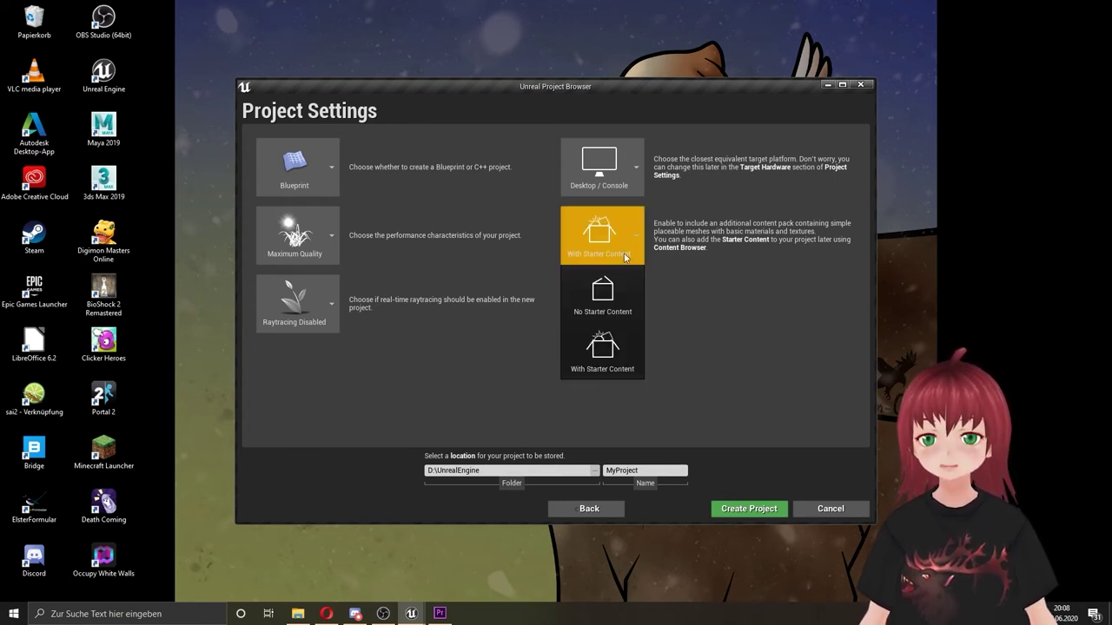
{"action": "left_click", "coordinate": [614, 352]}
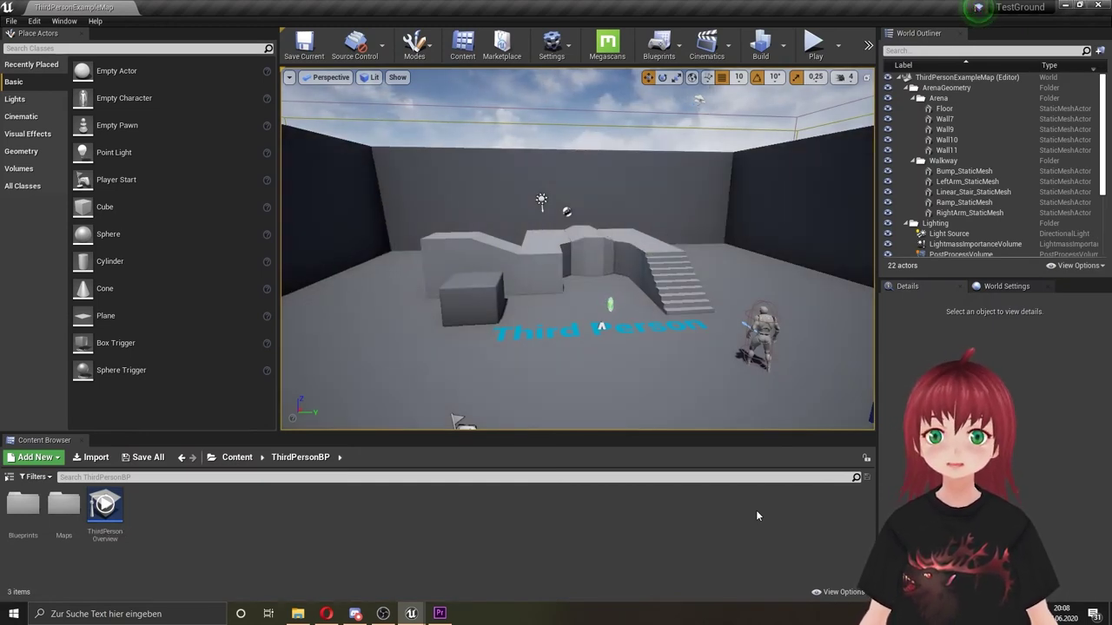
Step: Reveal the Content Browser's folder tree, then look around the arena toward the right wall and stairs
{"action": "left_click", "coordinate": [8, 476]}
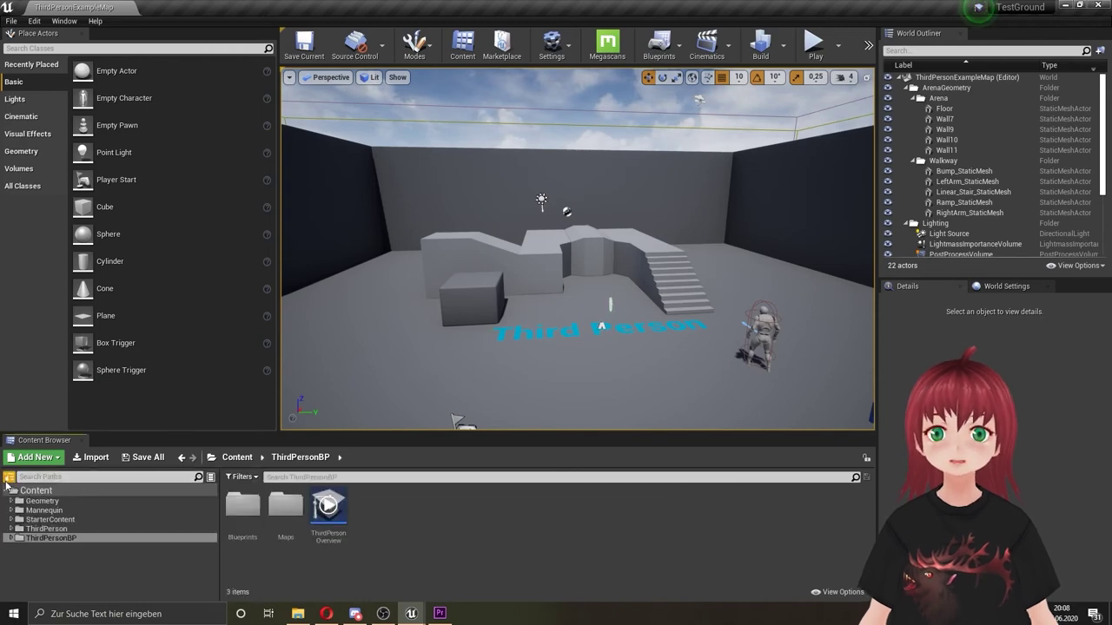
{"action": "left_click_drag", "start_coordinate": [663, 236], "coordinate": [661, 238]}
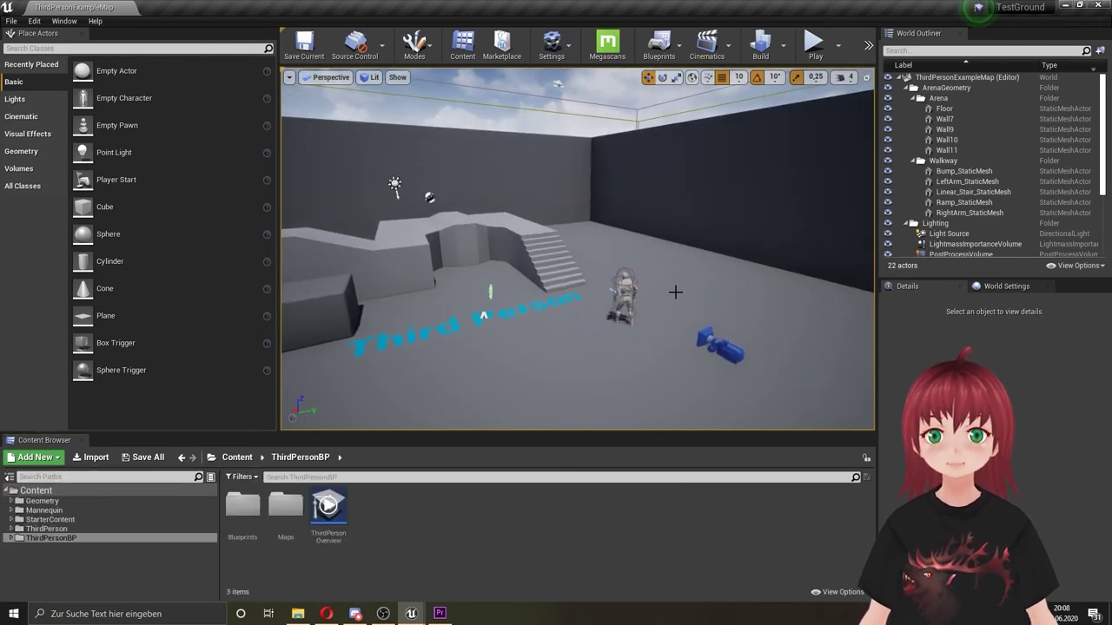
{"action": "right_click_drag", "start_coordinate": [661, 238], "coordinate": [608, 274]}
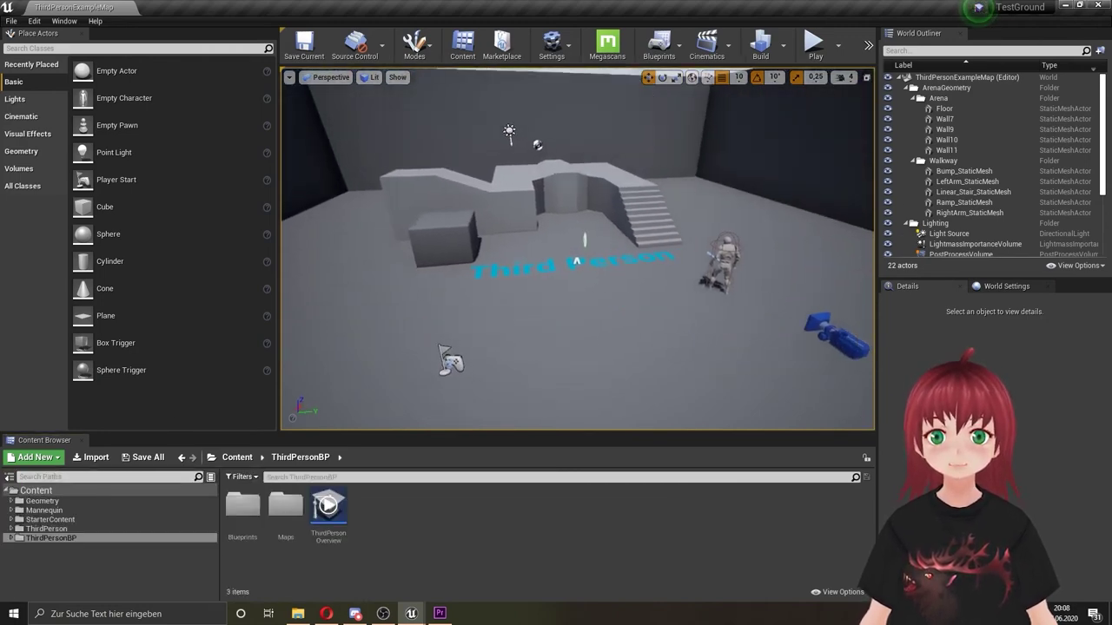
{"action": "mouse_move", "coordinate": [640, 261]}
{"action": "right_mouse_down"}
{"action": "mouse_move", "coordinate": [608, 261]}
{"action": "mouse_move", "coordinate": [660, 261]}
{"action": "mouse_move", "coordinate": [640, 260]}
{"action": "right_mouse_up"}
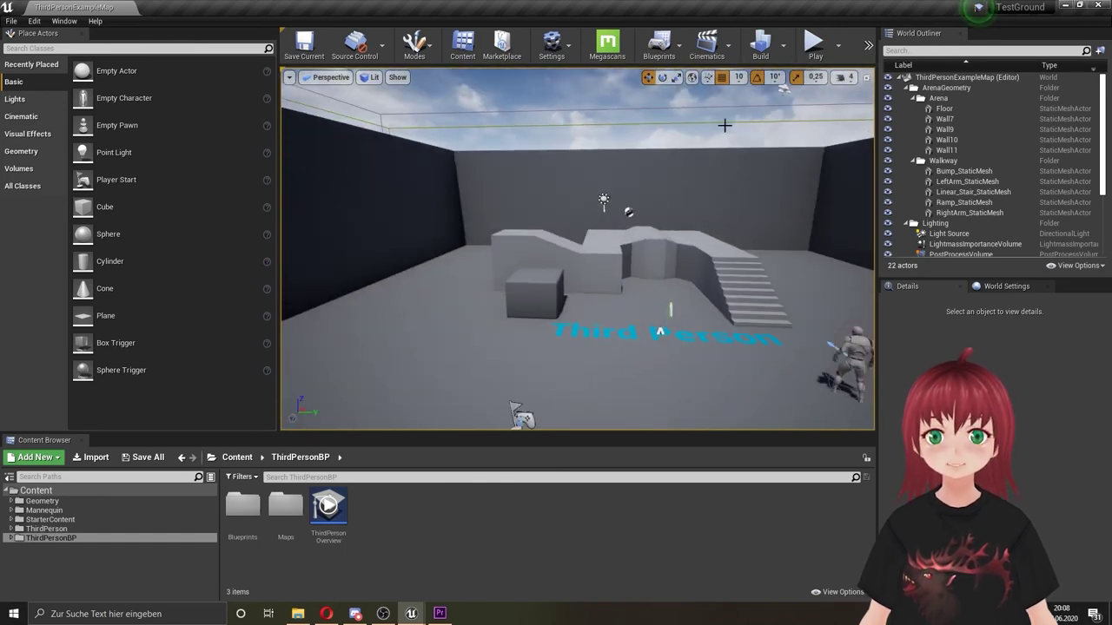
Step: Play ThirdPersonExampleMap, running the character up the stairs, along the walkway and across the arena, then stop
{"action": "left_click", "coordinate": [815, 43]}
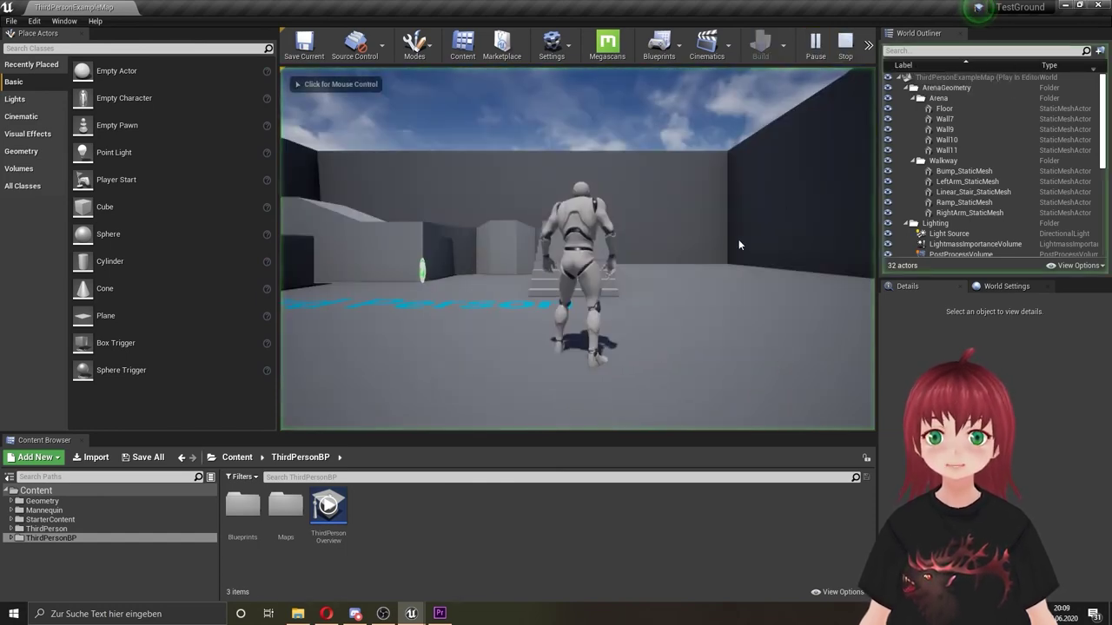
{"action": "key", "text": "w"}
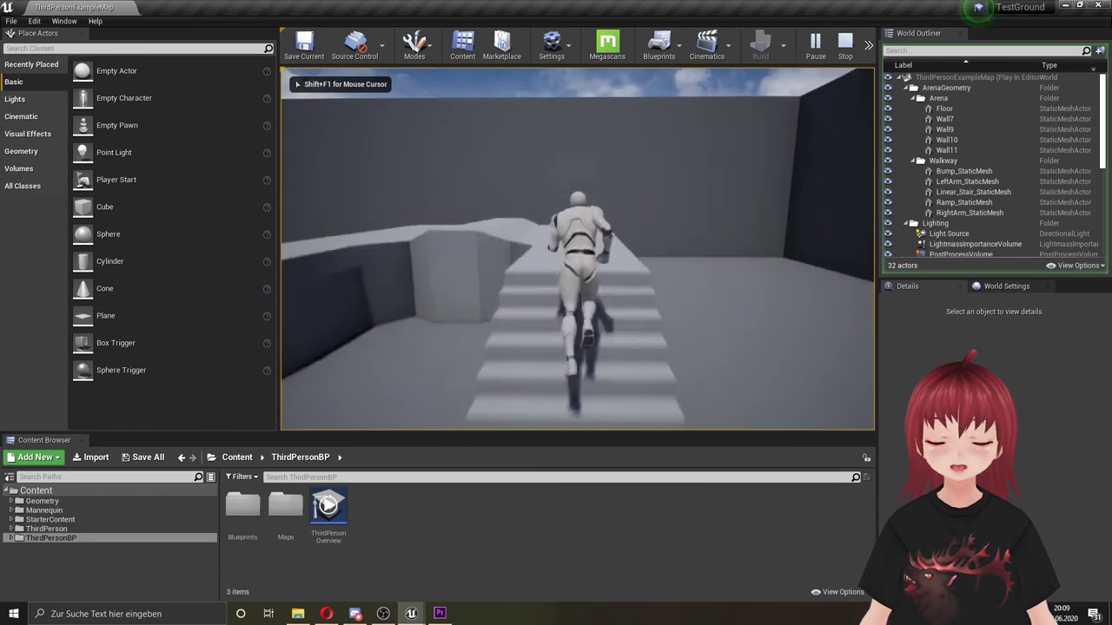
{"action": "key", "text": "w"}
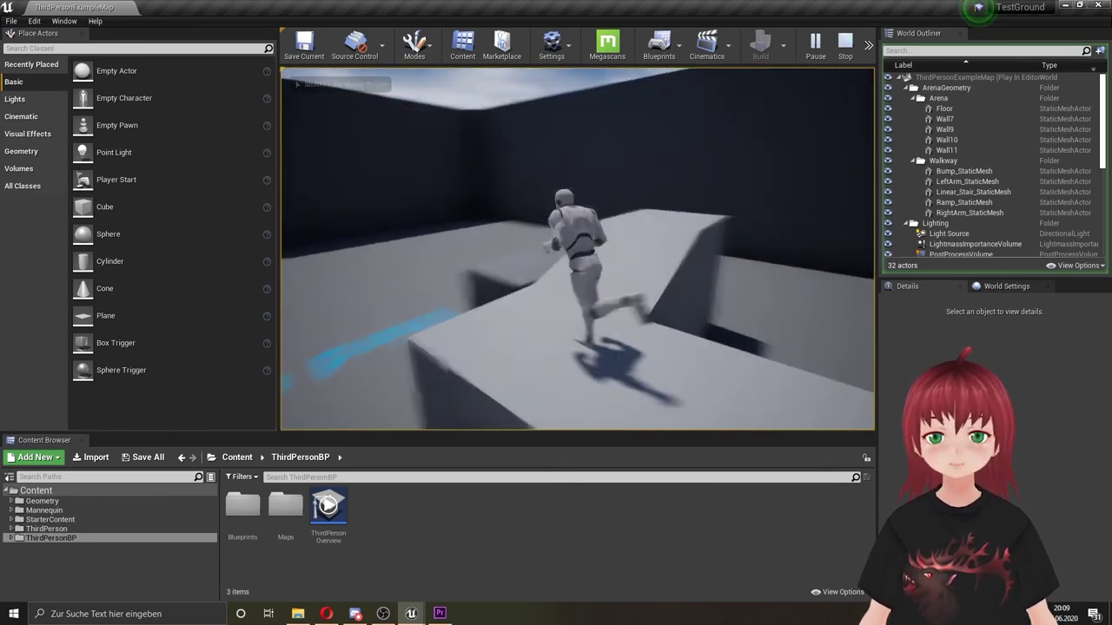
{"action": "key", "text": "w"}
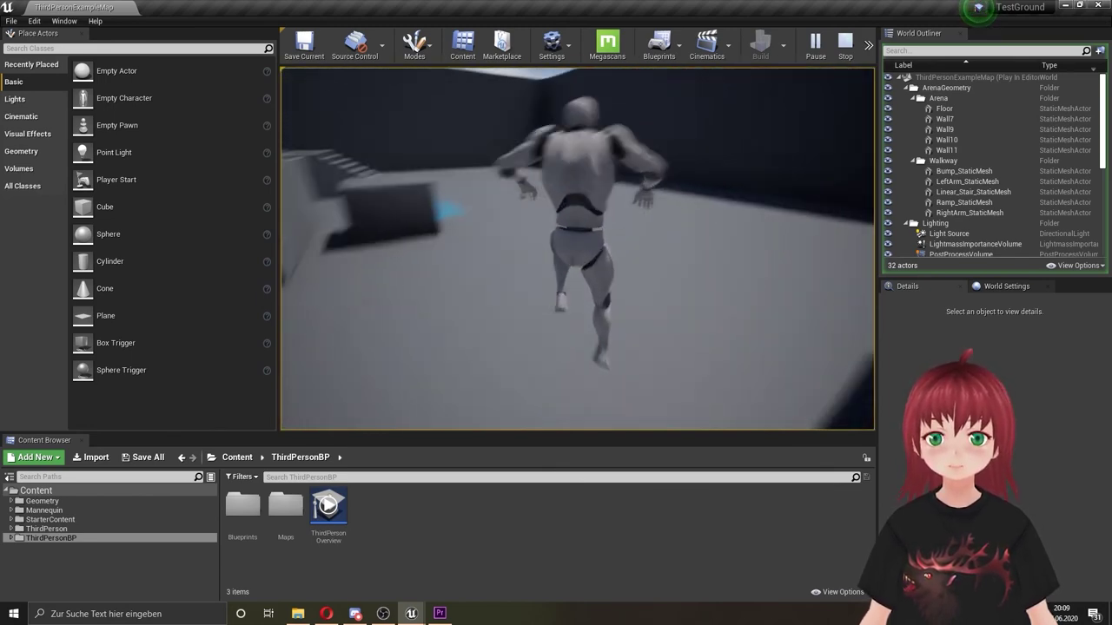
{"action": "key", "text": "w"}
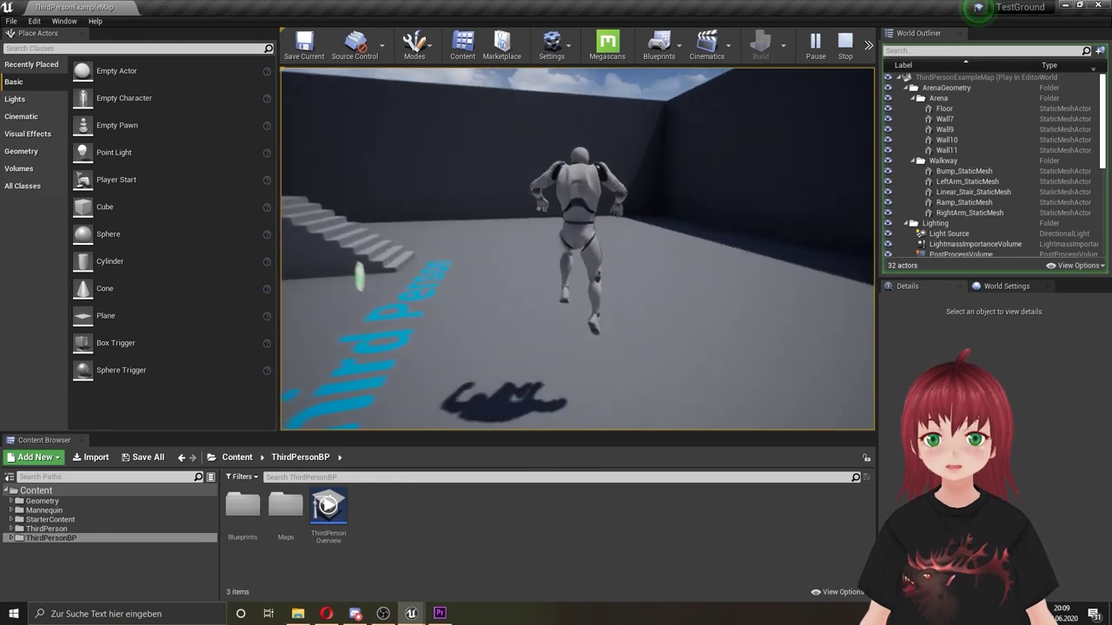
{"action": "key", "text": "w"}
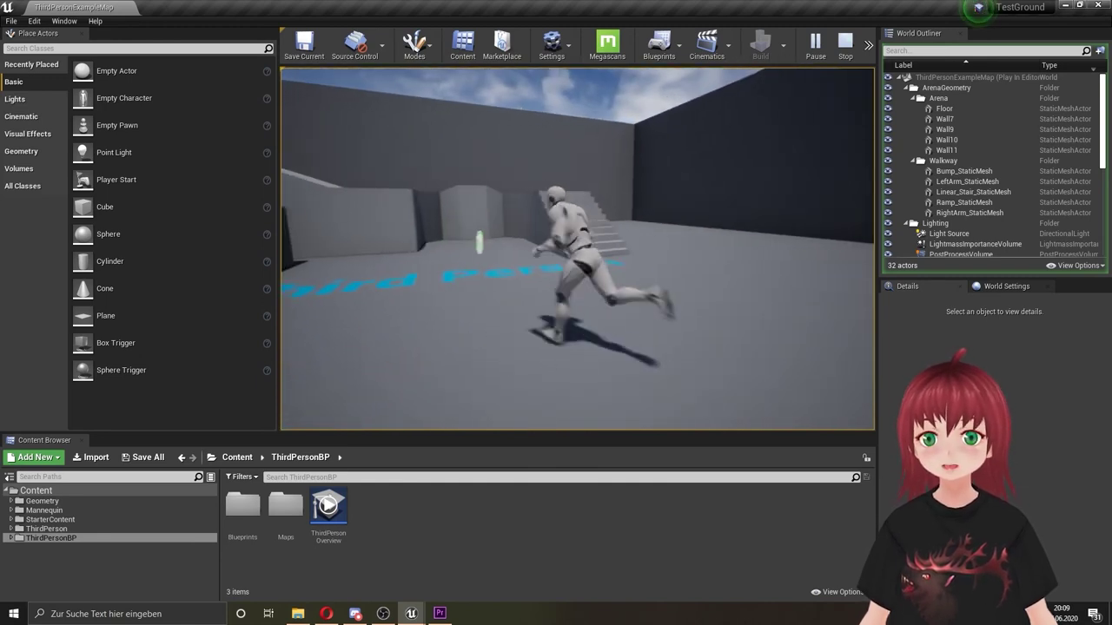
{"action": "key", "text": "w"}
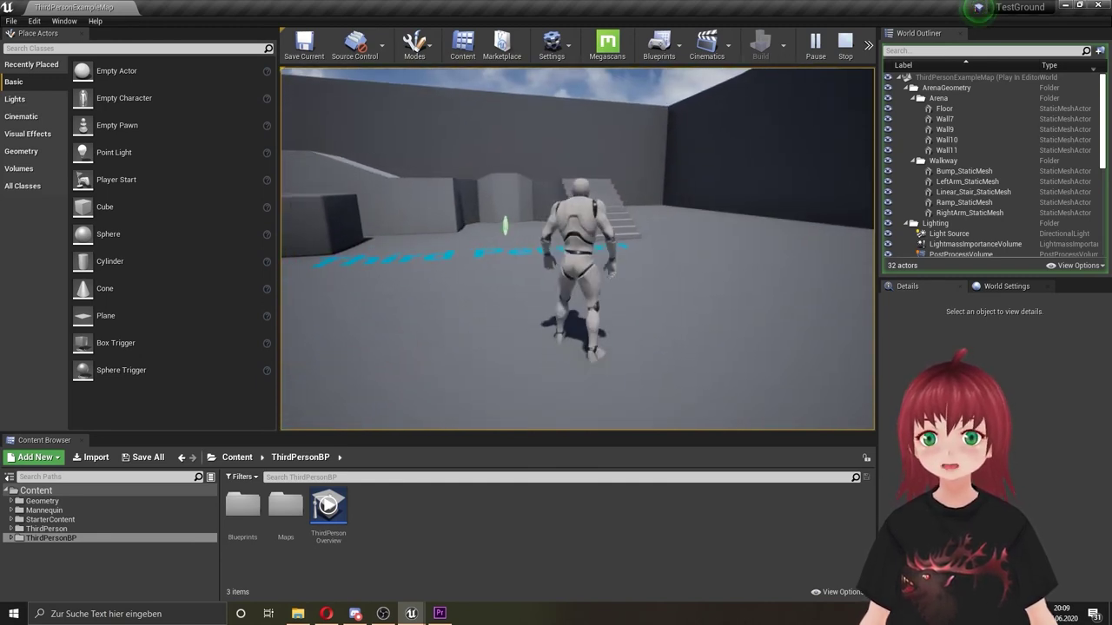
{"action": "key", "text": "w"}
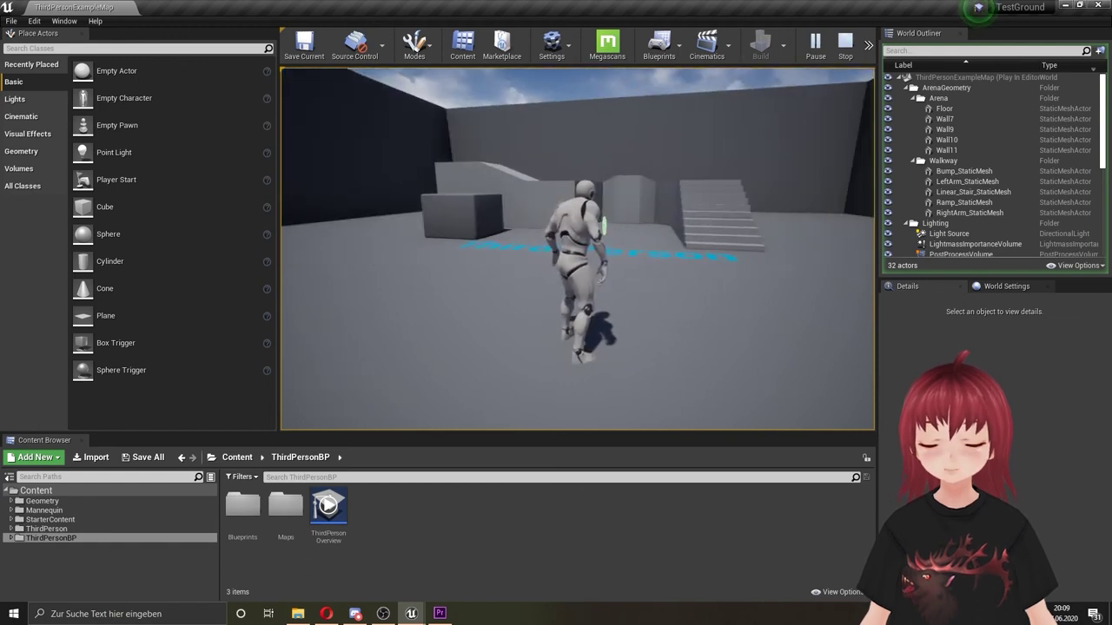
{"action": "key", "text": "Escape"}
{"action": "right_click_drag", "start_coordinate": [420, 244], "coordinate": [586, 266]}
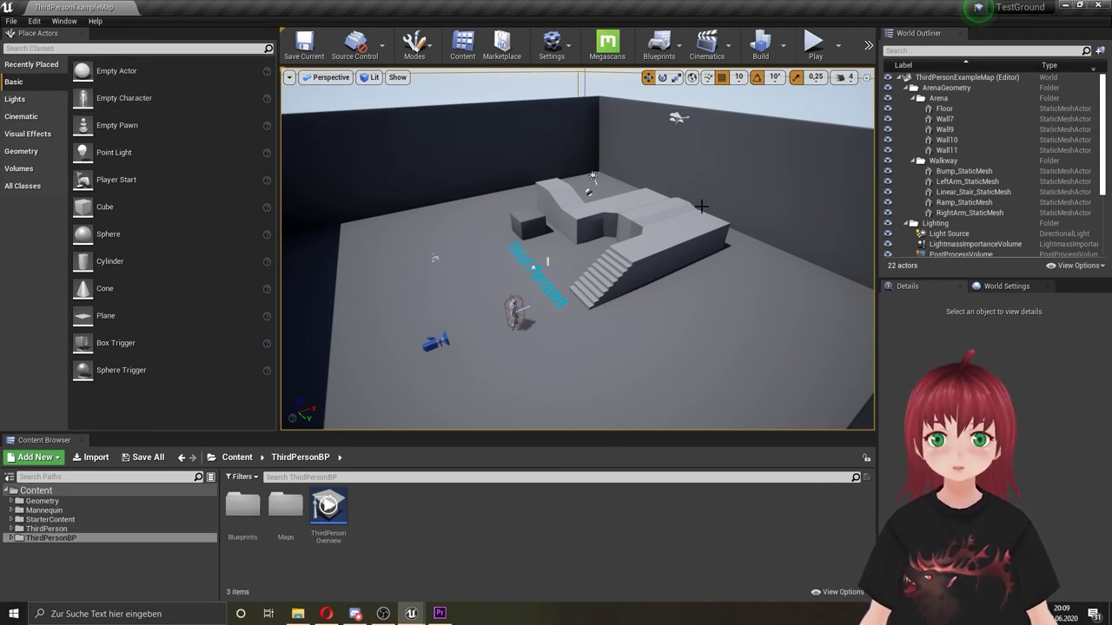
{"action": "right_click_drag", "start_coordinate": [524, 352], "coordinate": [524, 382]}
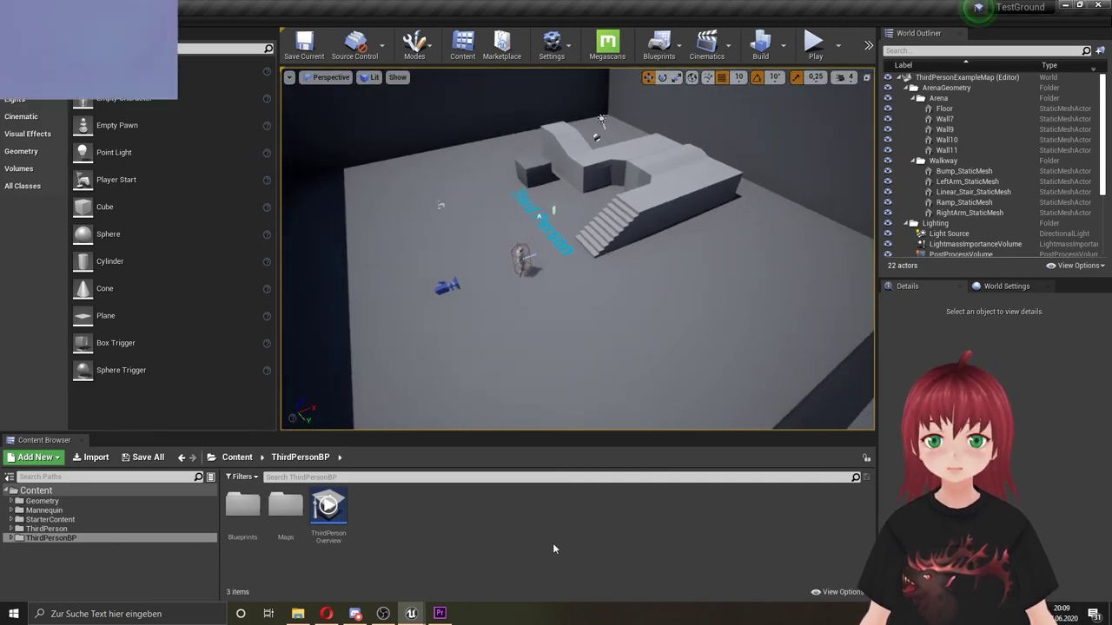